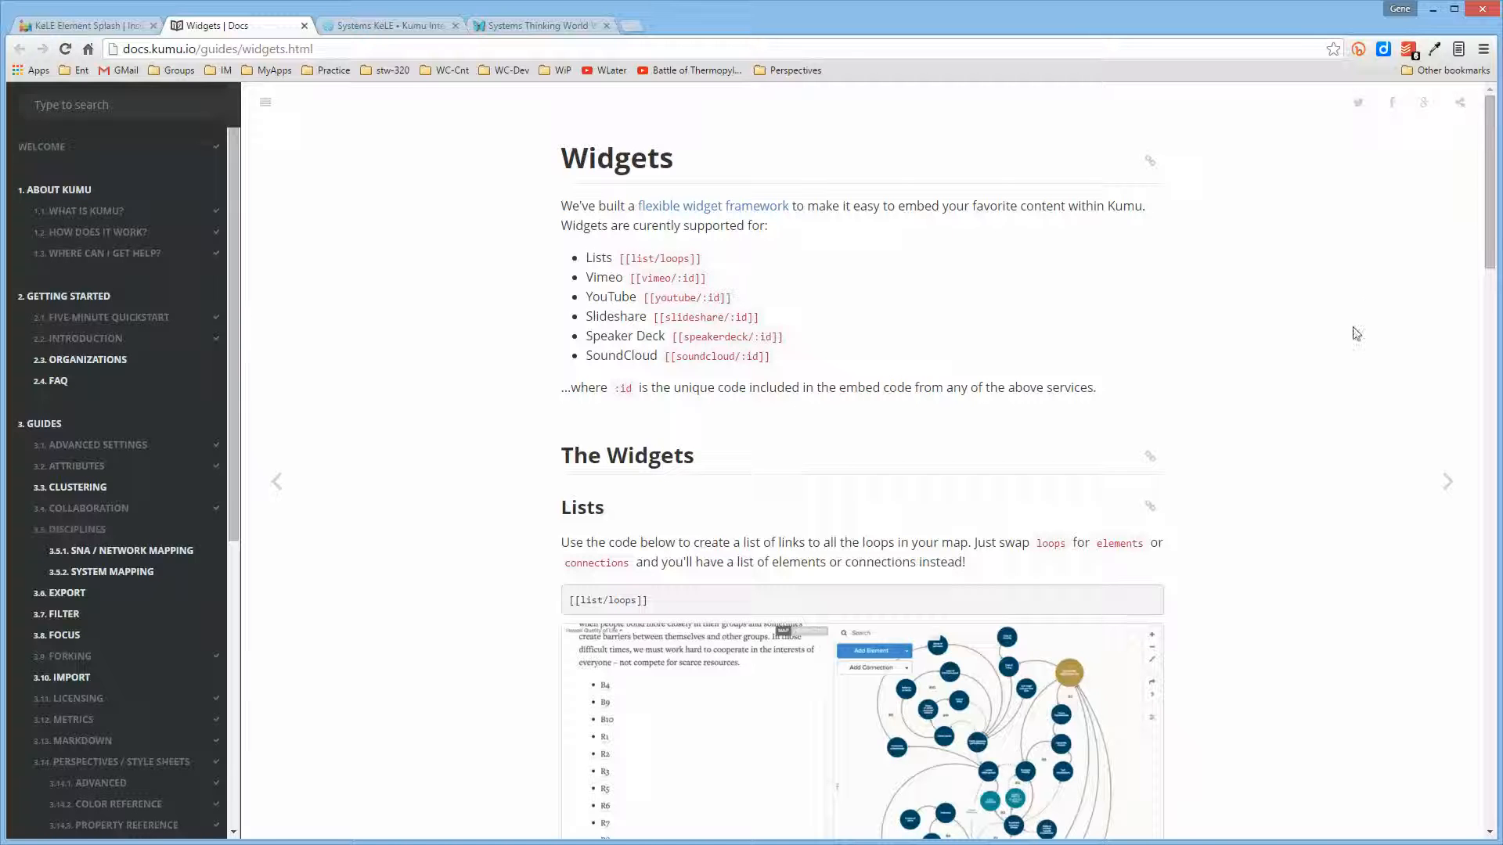
# Step: Review the Lists, Vimeo and YouTube embed codes in the Kumu Widgets documentation, and return to the page's beginning
pyautogui.moveTo(1487, 253); pyautogui.dragTo(1485, 407)
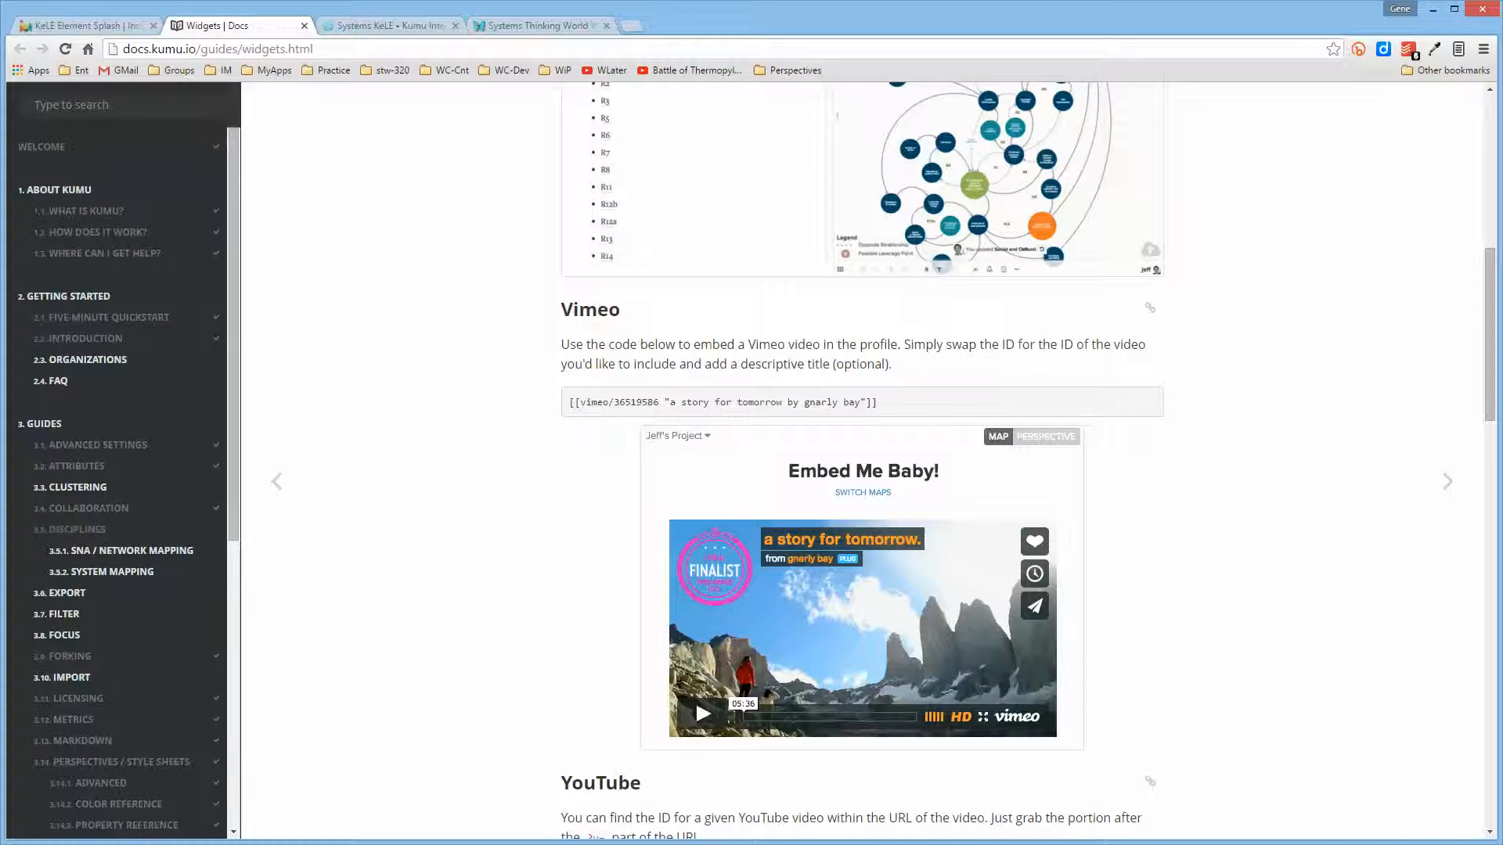
pyautogui.moveTo(1491, 391); pyautogui.dragTo(1492, 508)
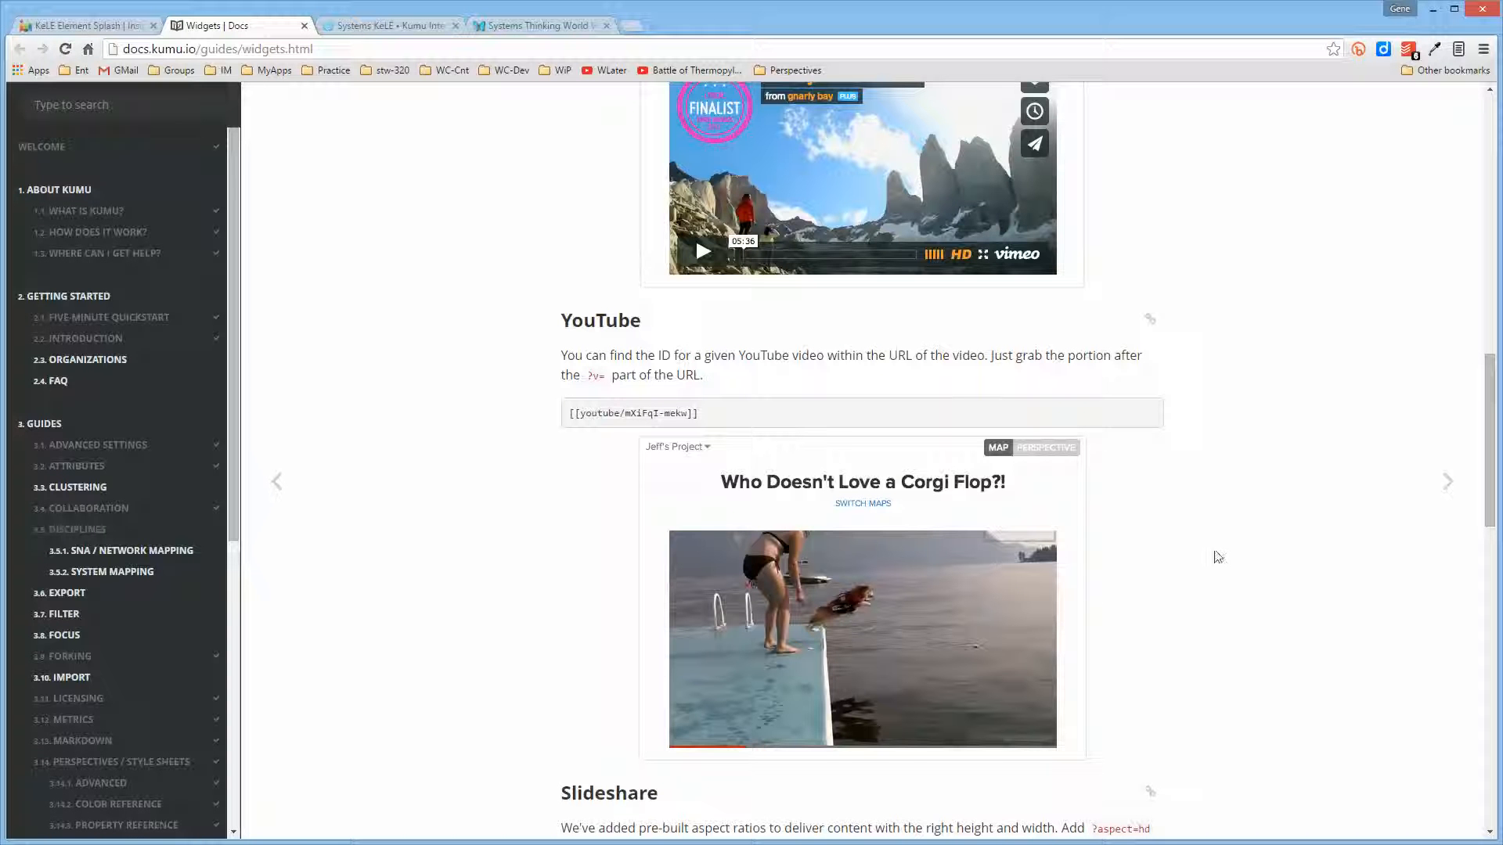
pyautogui.moveTo(1491, 456); pyautogui.dragTo(1491, 444)
pyautogui.scroll(15, 695, 703)
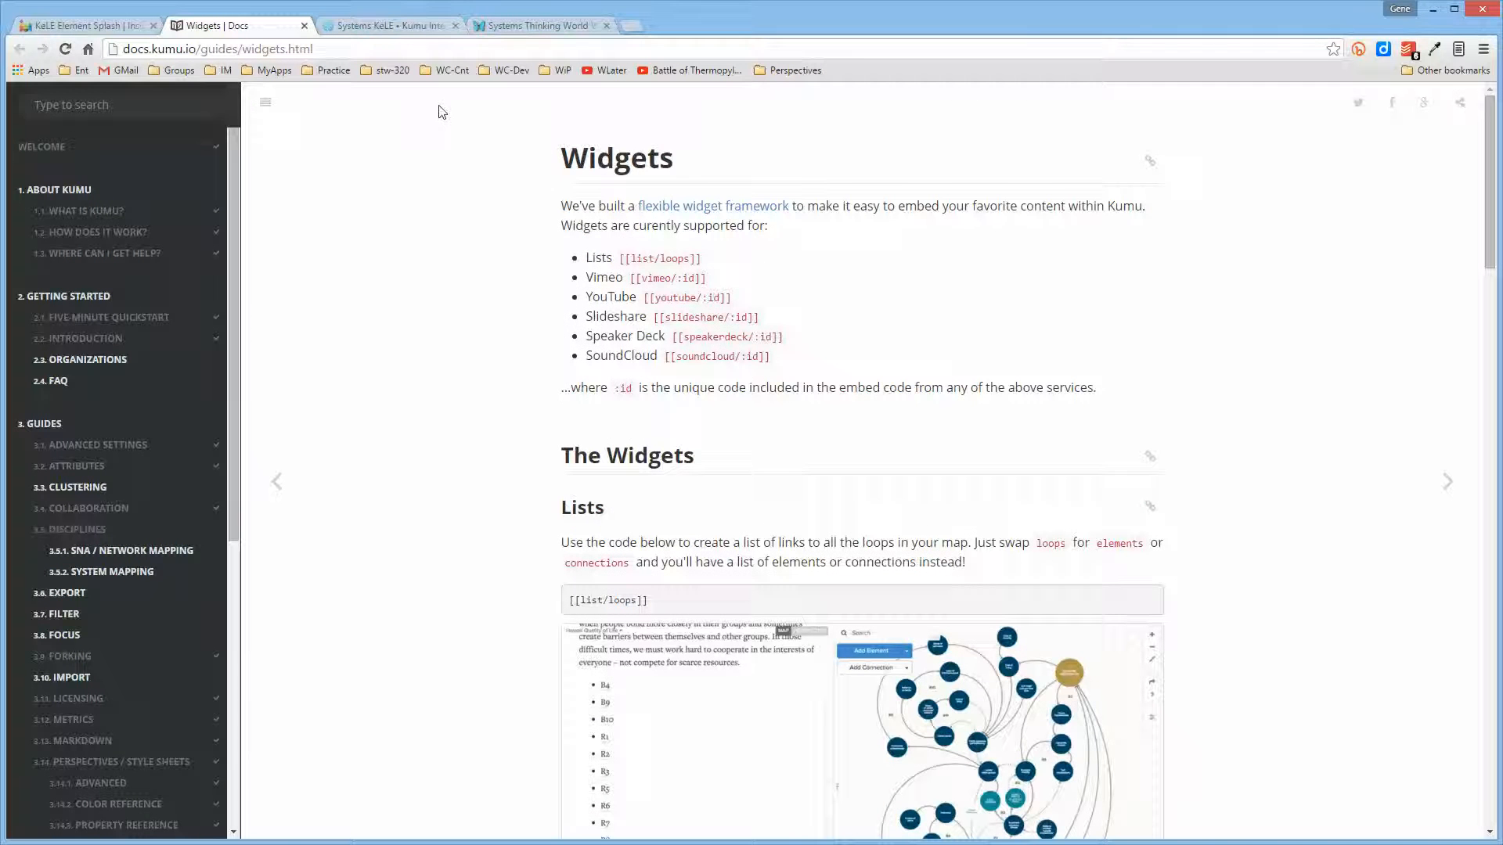
# Step: Switch to the Kumu Intermediate map and open the Benefits of Permalinks element
pyautogui.click(392, 26)
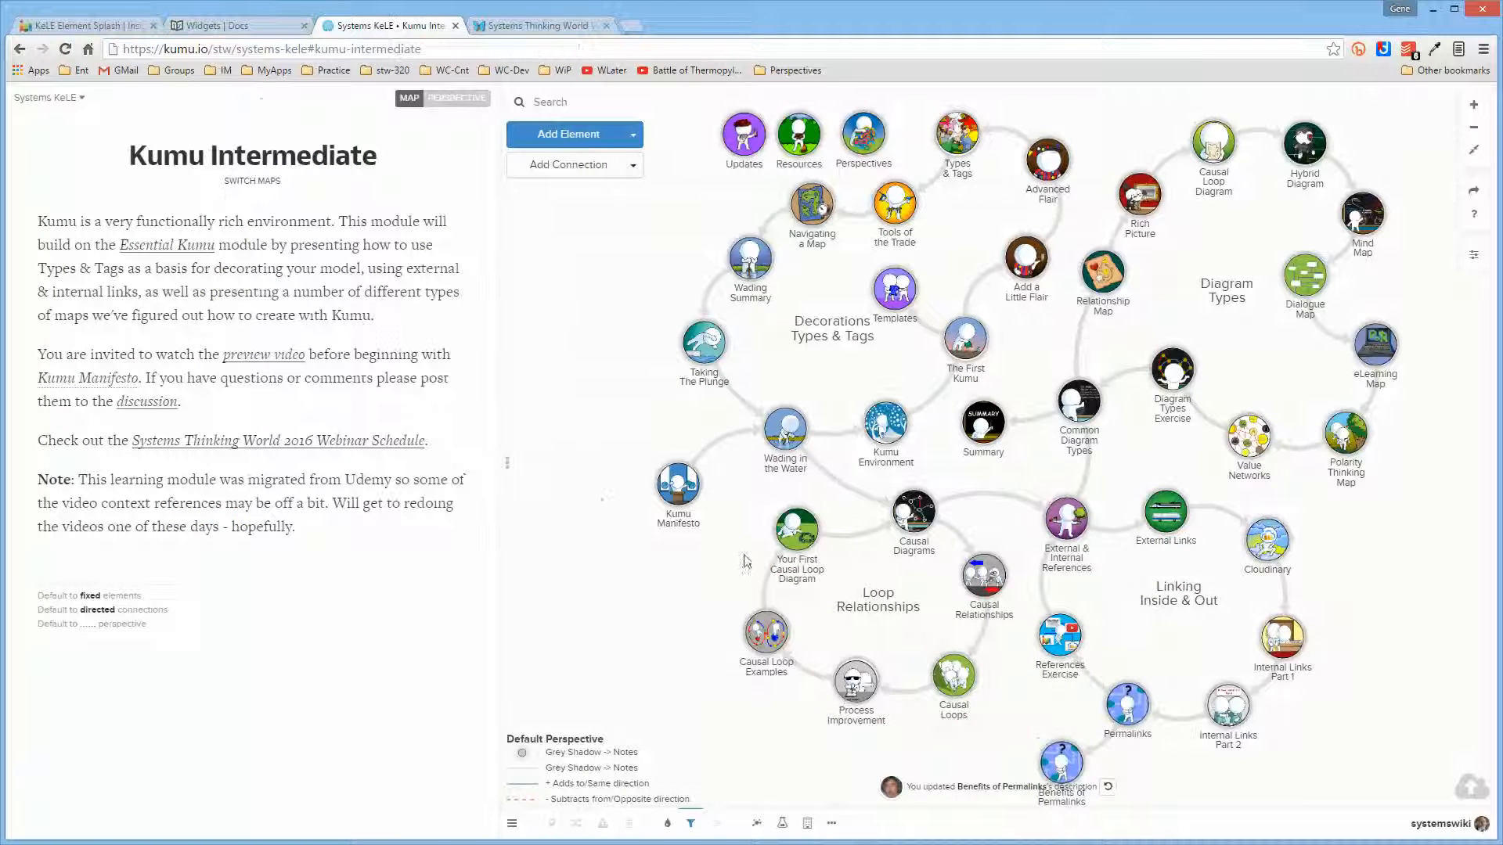
pyautogui.click(1079, 768)
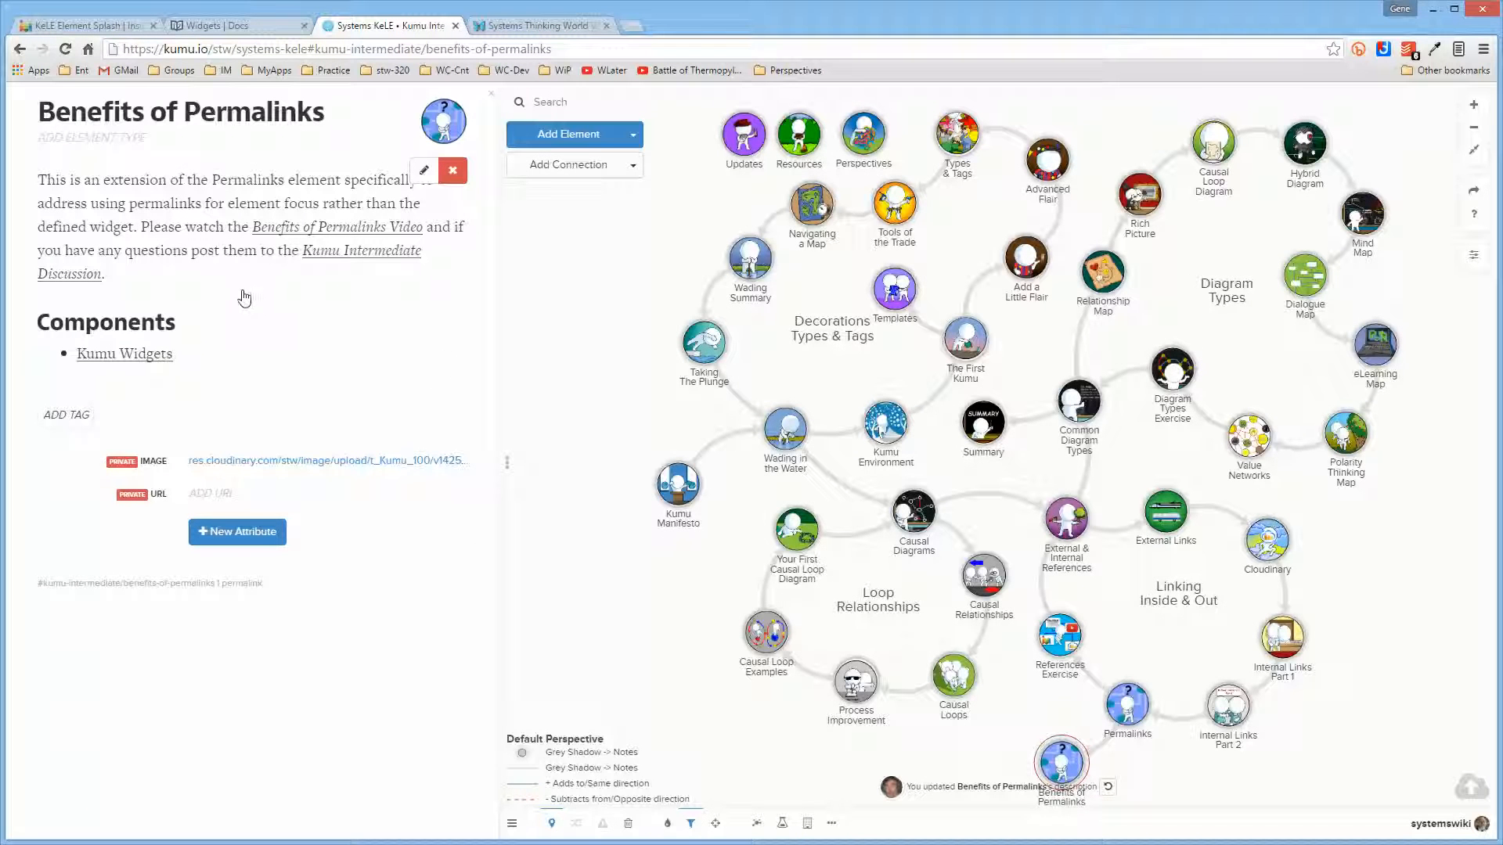
# Step: Add the paragraph "[[Summary]] comes way after the [[Kumu Manifesto]]." above the Components heading in the description and save it
pyautogui.click(423, 174)
pyautogui.click(213, 244)
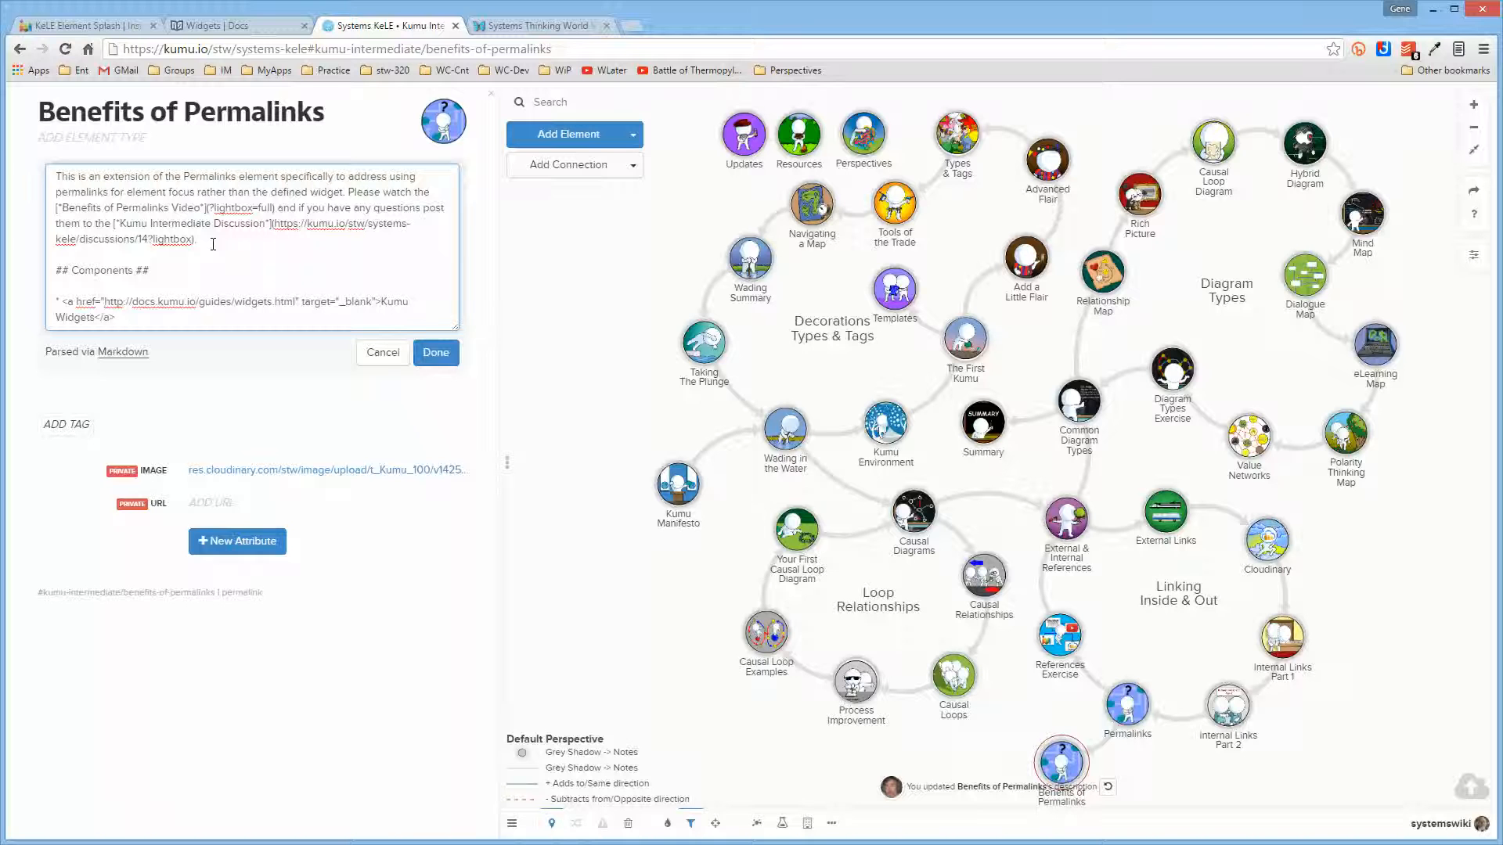
pyautogui.press('Return')
pyautogui.press('Return')
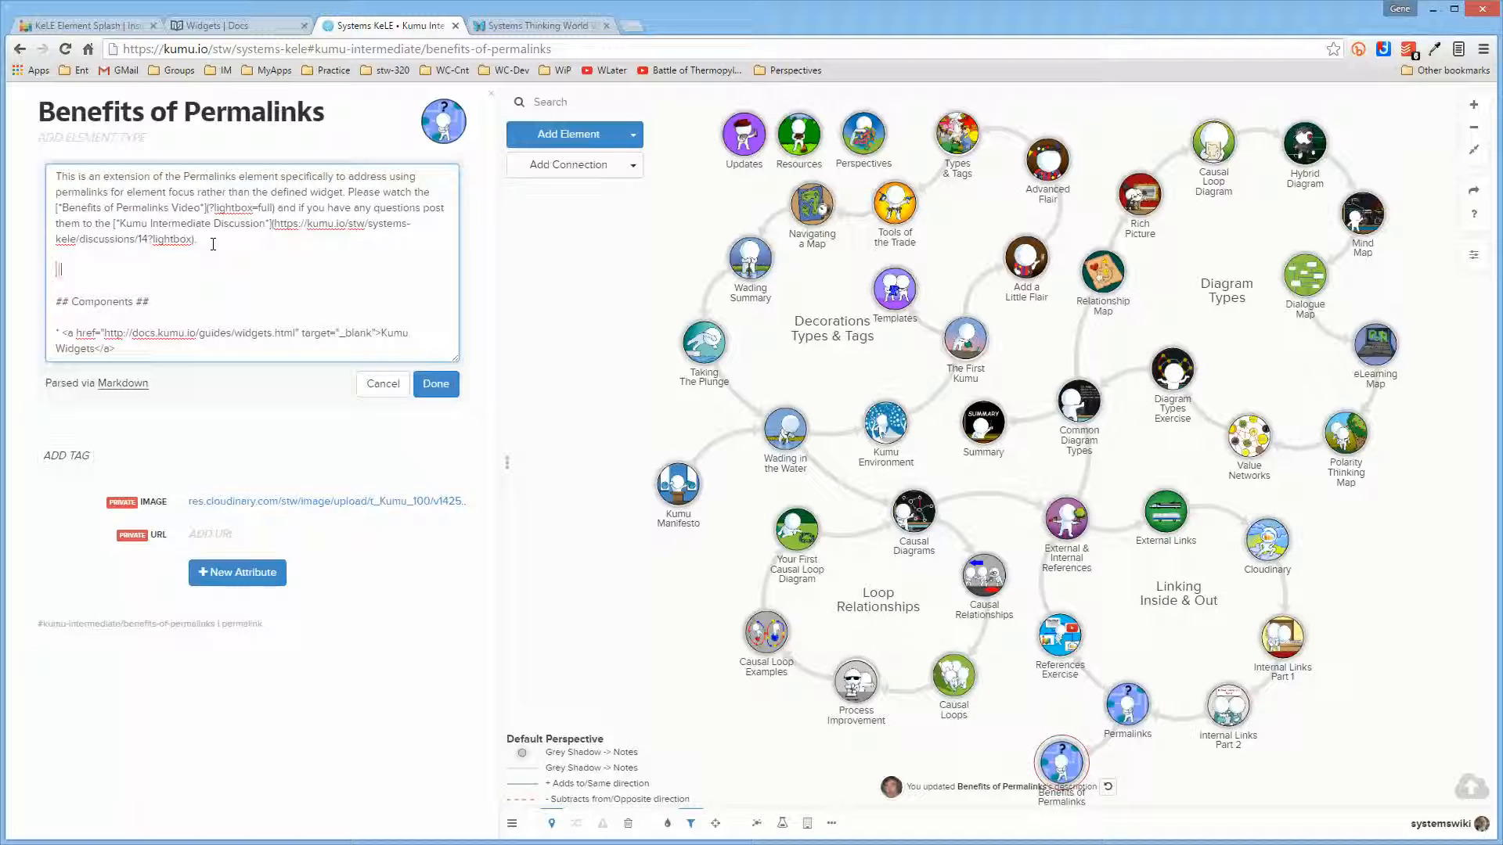
pyautogui.write('[[Sy')
pyautogui.press('BackSpace')
pyautogui.write('umma')
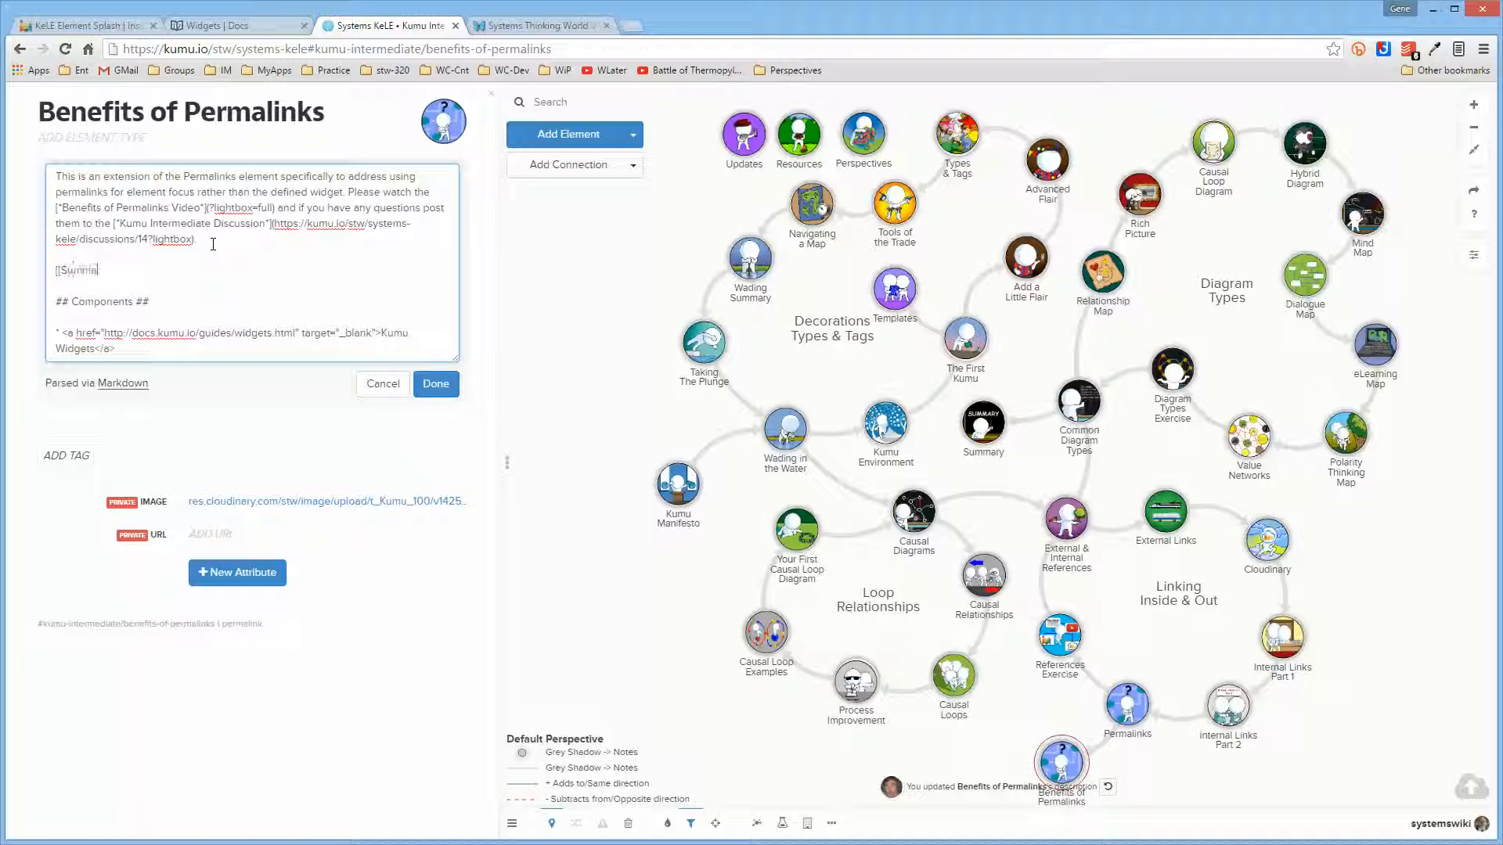
pyautogui.write('ry] comes we')
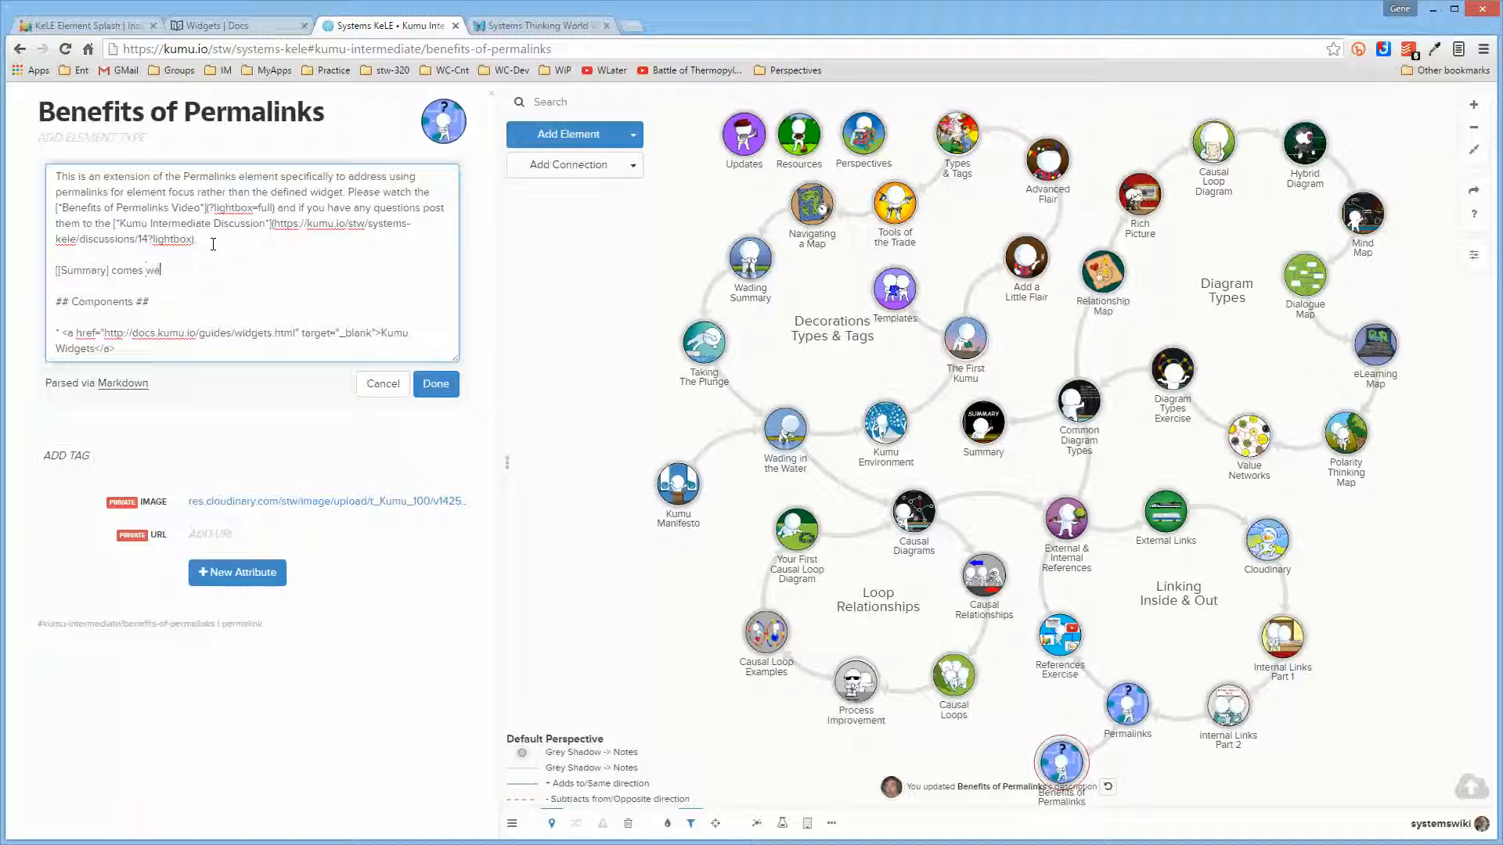
pyautogui.press('BackSpace')
pyautogui.write('ay after the [[Kumu Manifesto]].')
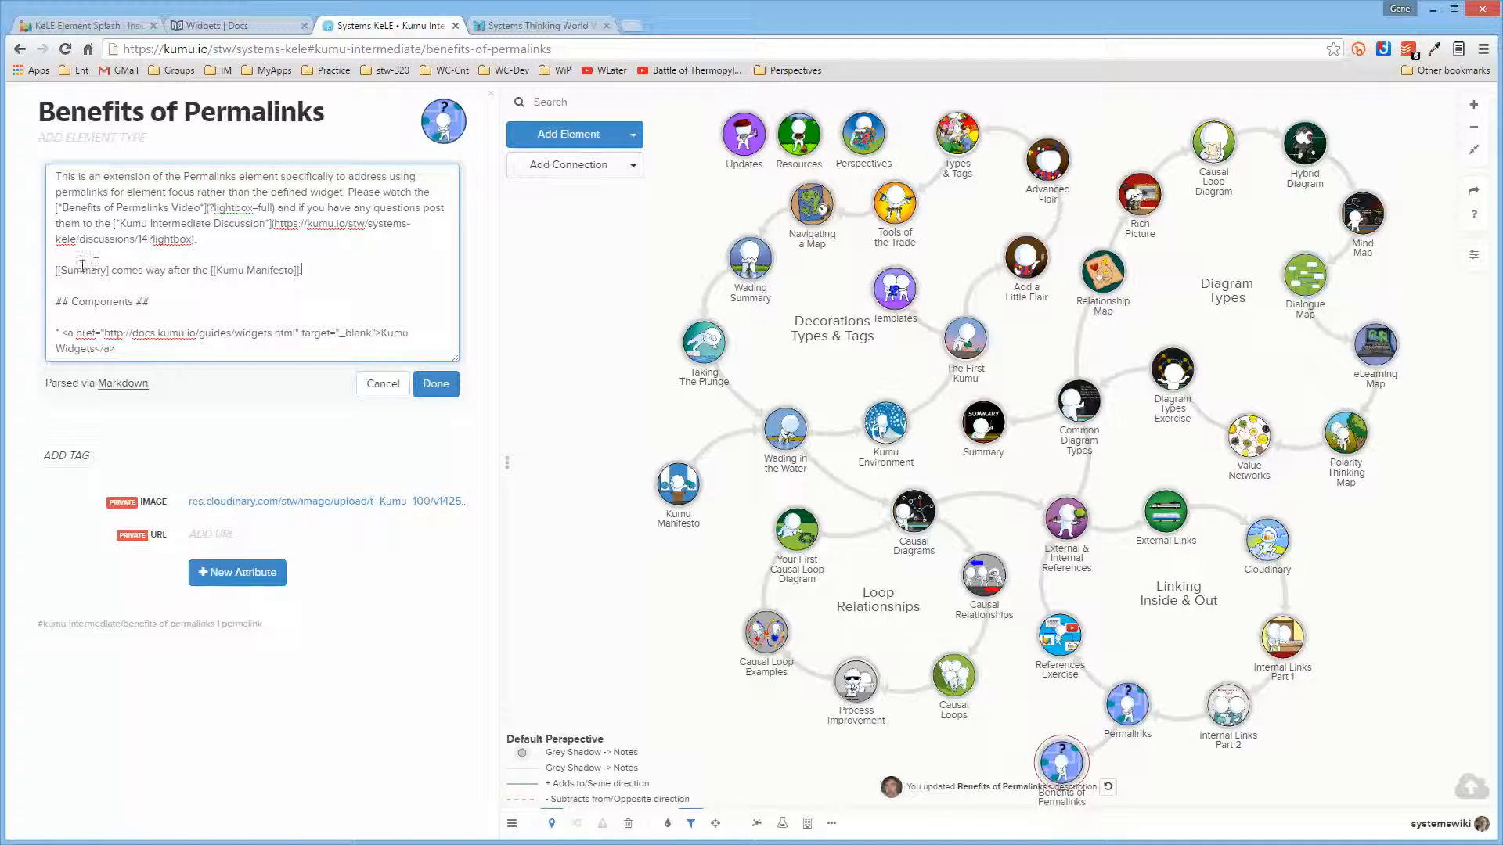
pyautogui.click(110, 270)
pyautogui.write(']')
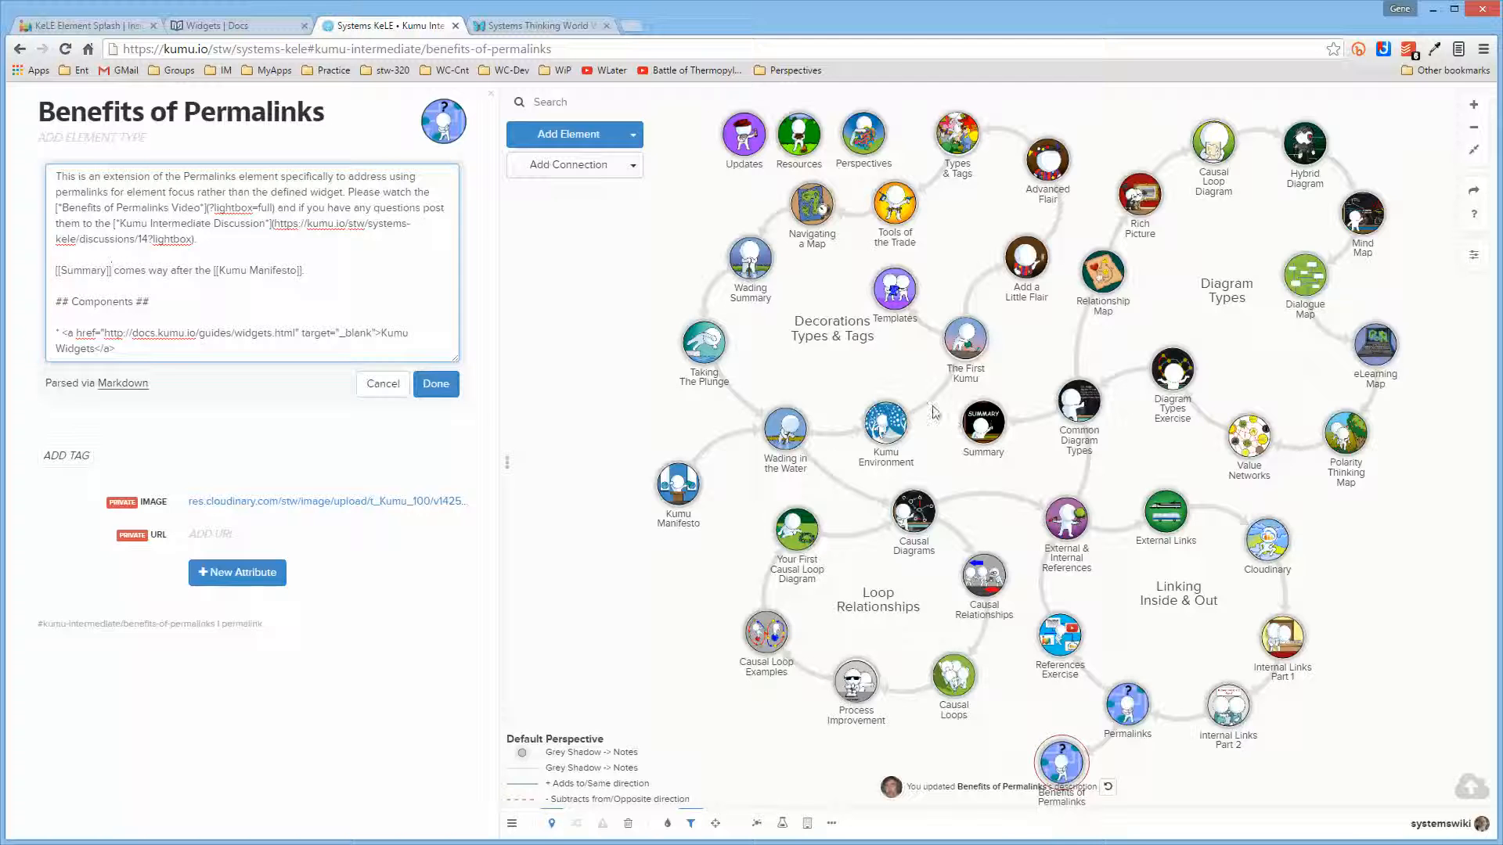
pyautogui.click(443, 385)
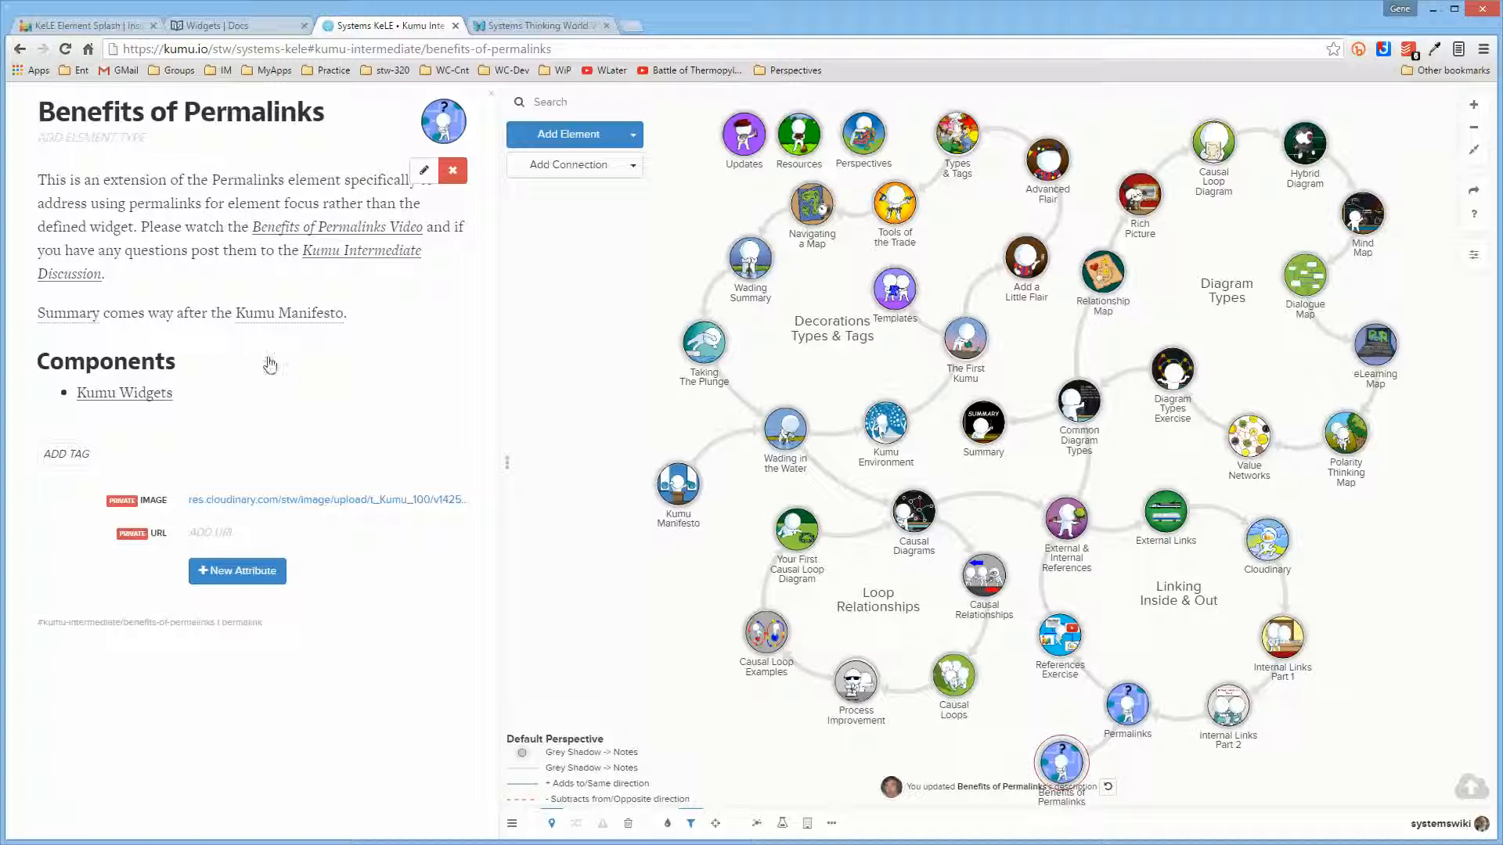
# Step: Test the Summary and Kumu Manifesto references for element focus on the map, and view their markup in the description
pyautogui.click(68, 312)
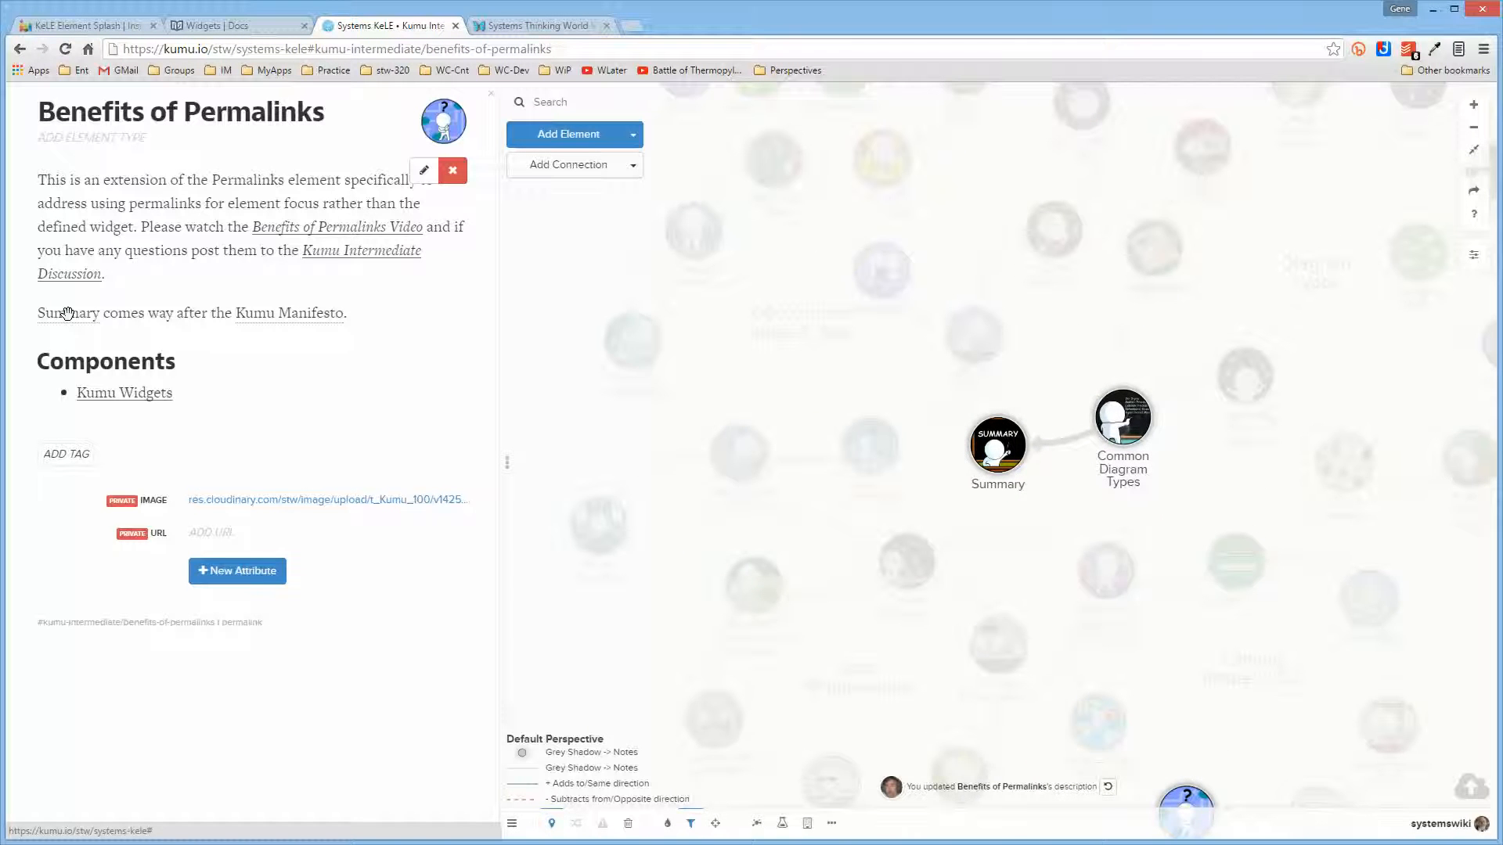
pyautogui.click(275, 314)
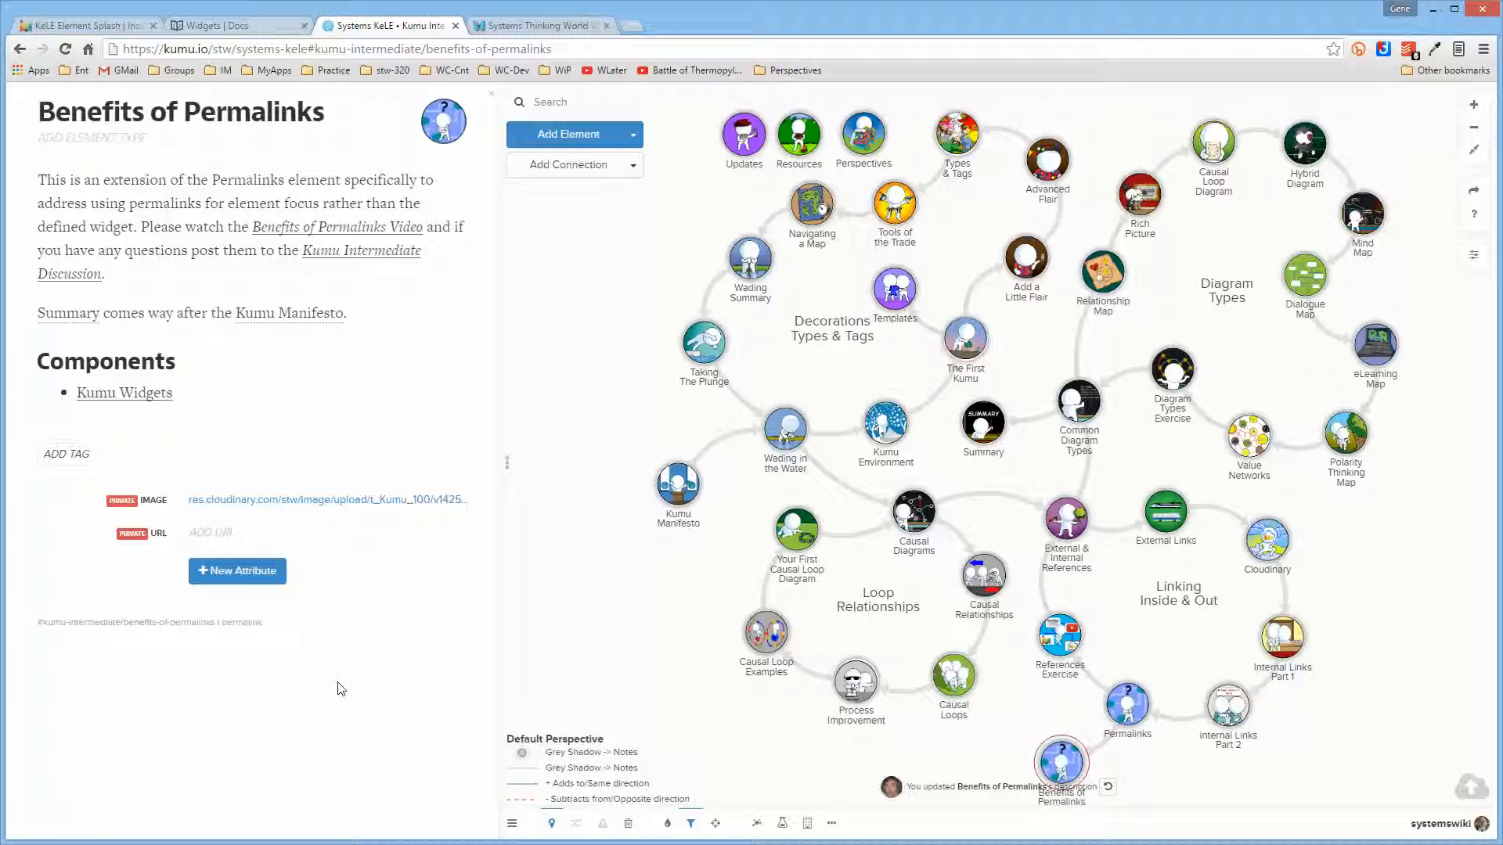
pyautogui.click(81, 315)
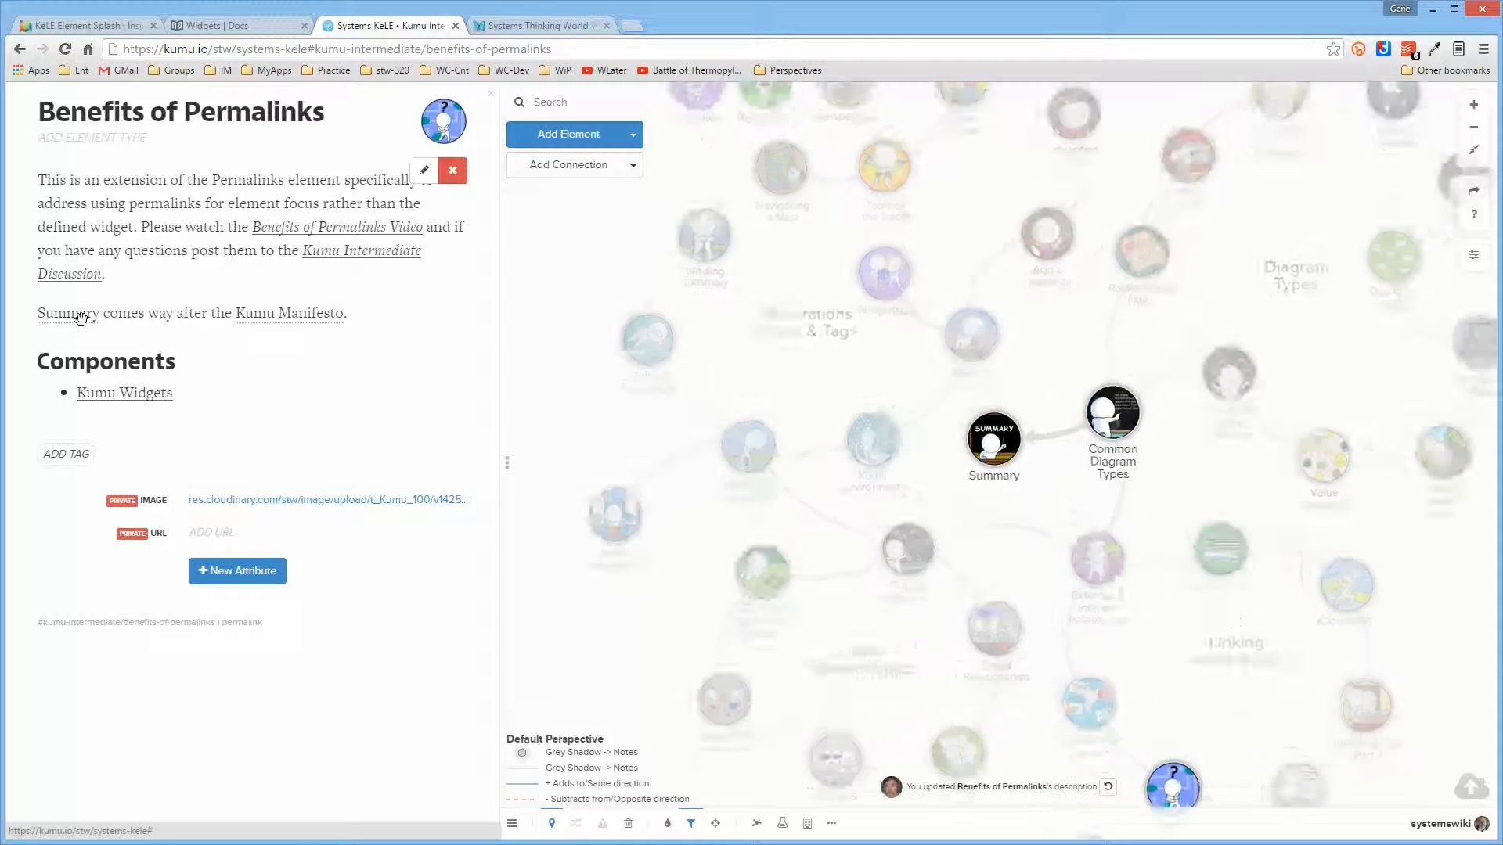
pyautogui.click(283, 313)
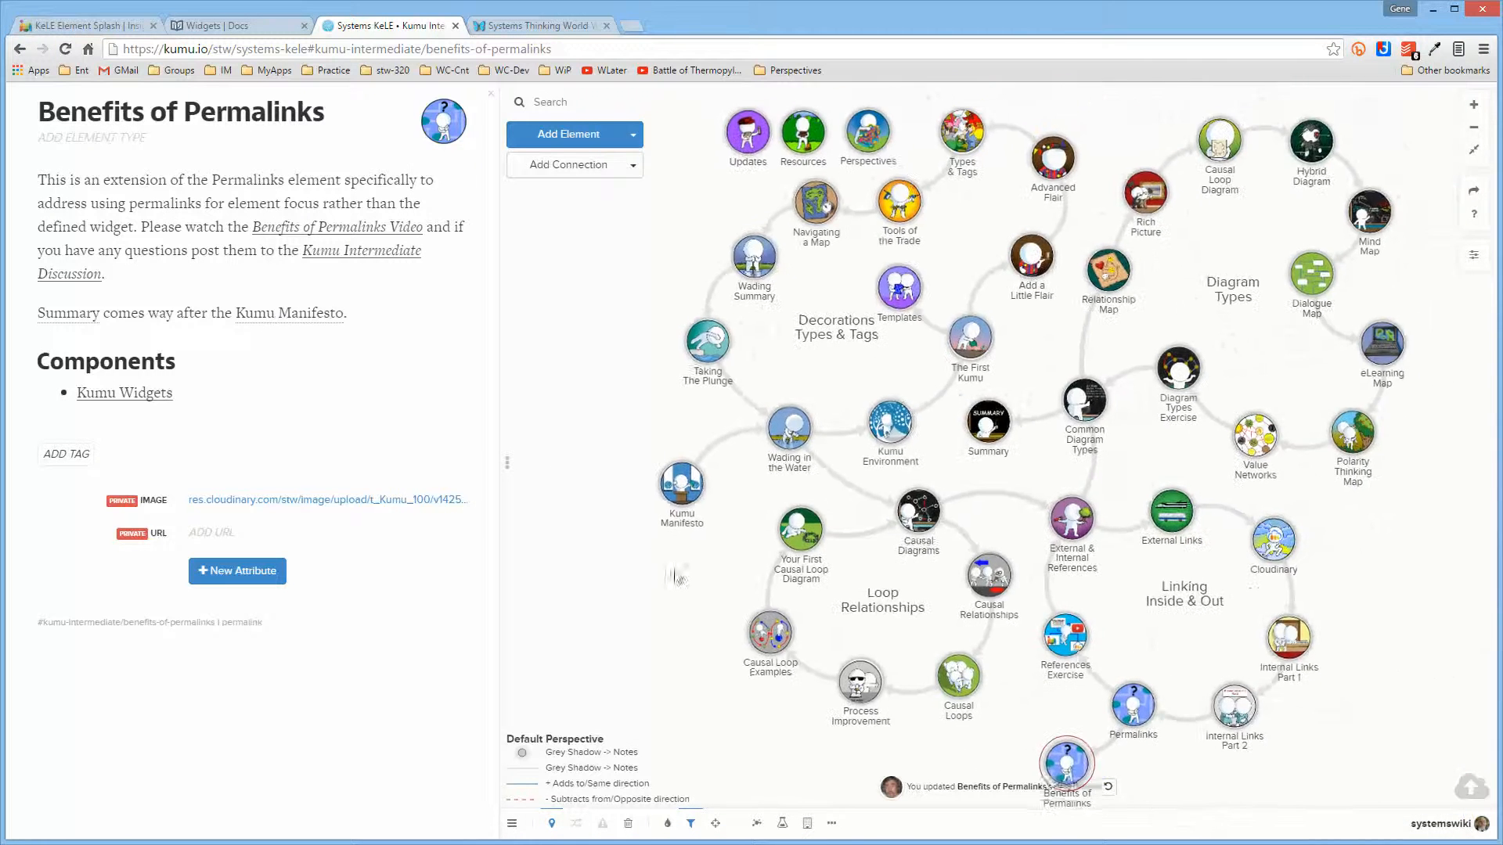
pyautogui.click(426, 176)
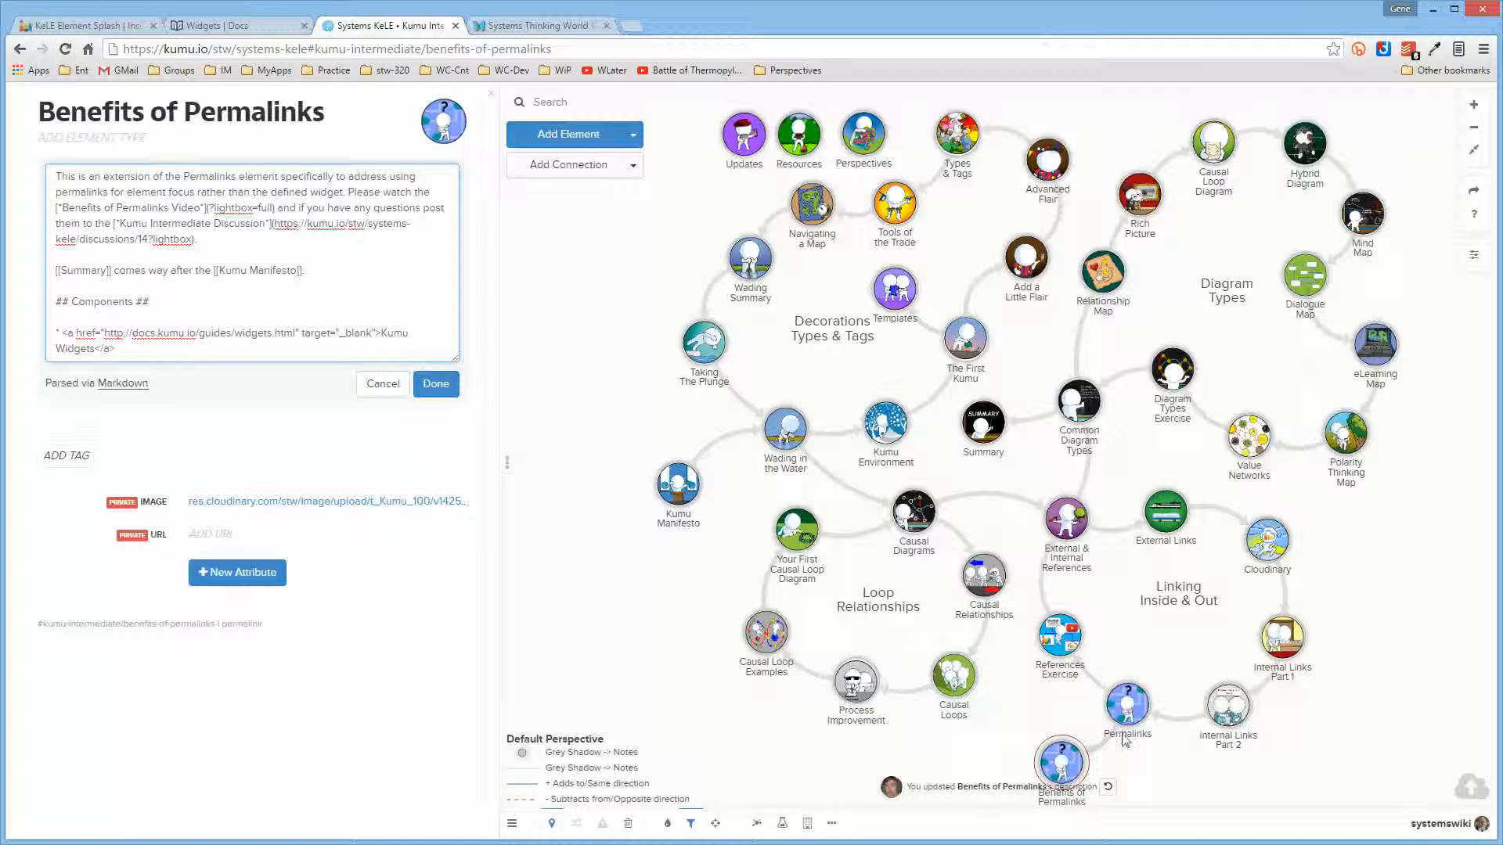
# Step: Rename the Summary element to "Summary Something"
pyautogui.click(988, 425)
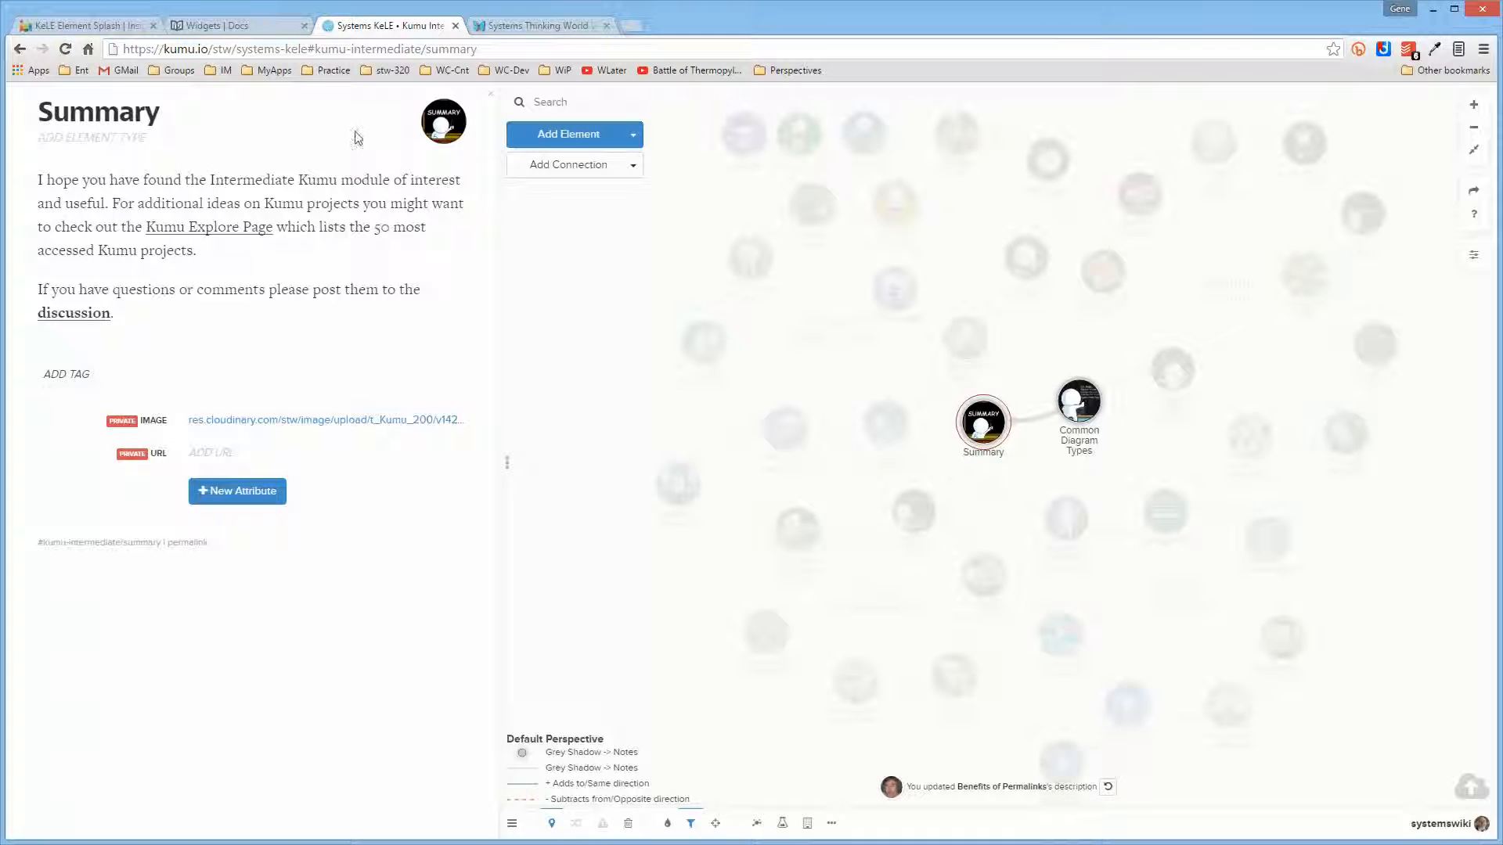
pyautogui.click(294, 109)
pyautogui.click(186, 114)
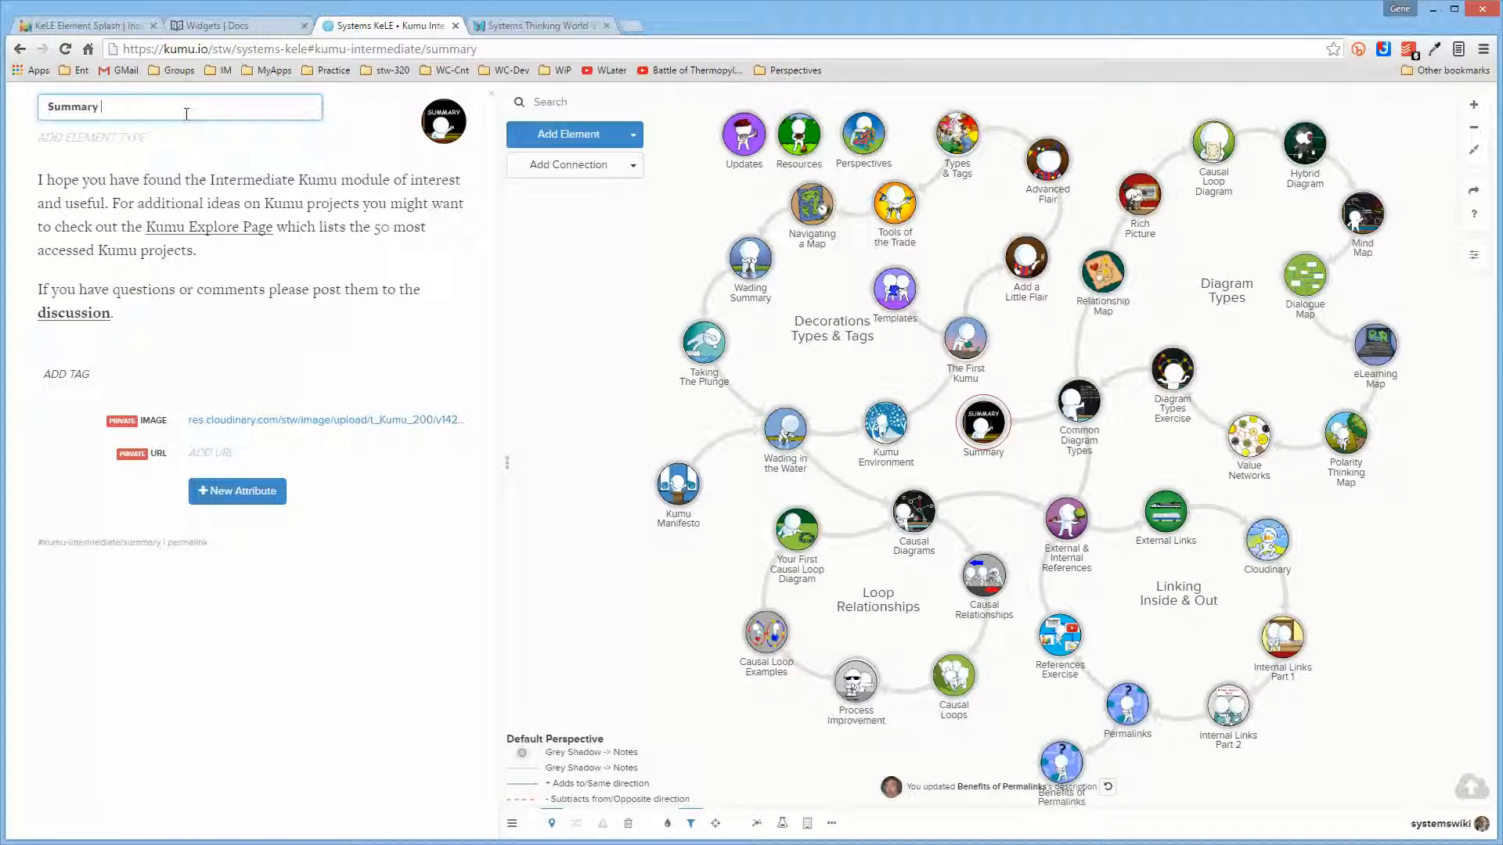
pyautogui.write('something')
pyautogui.click(317, 735)
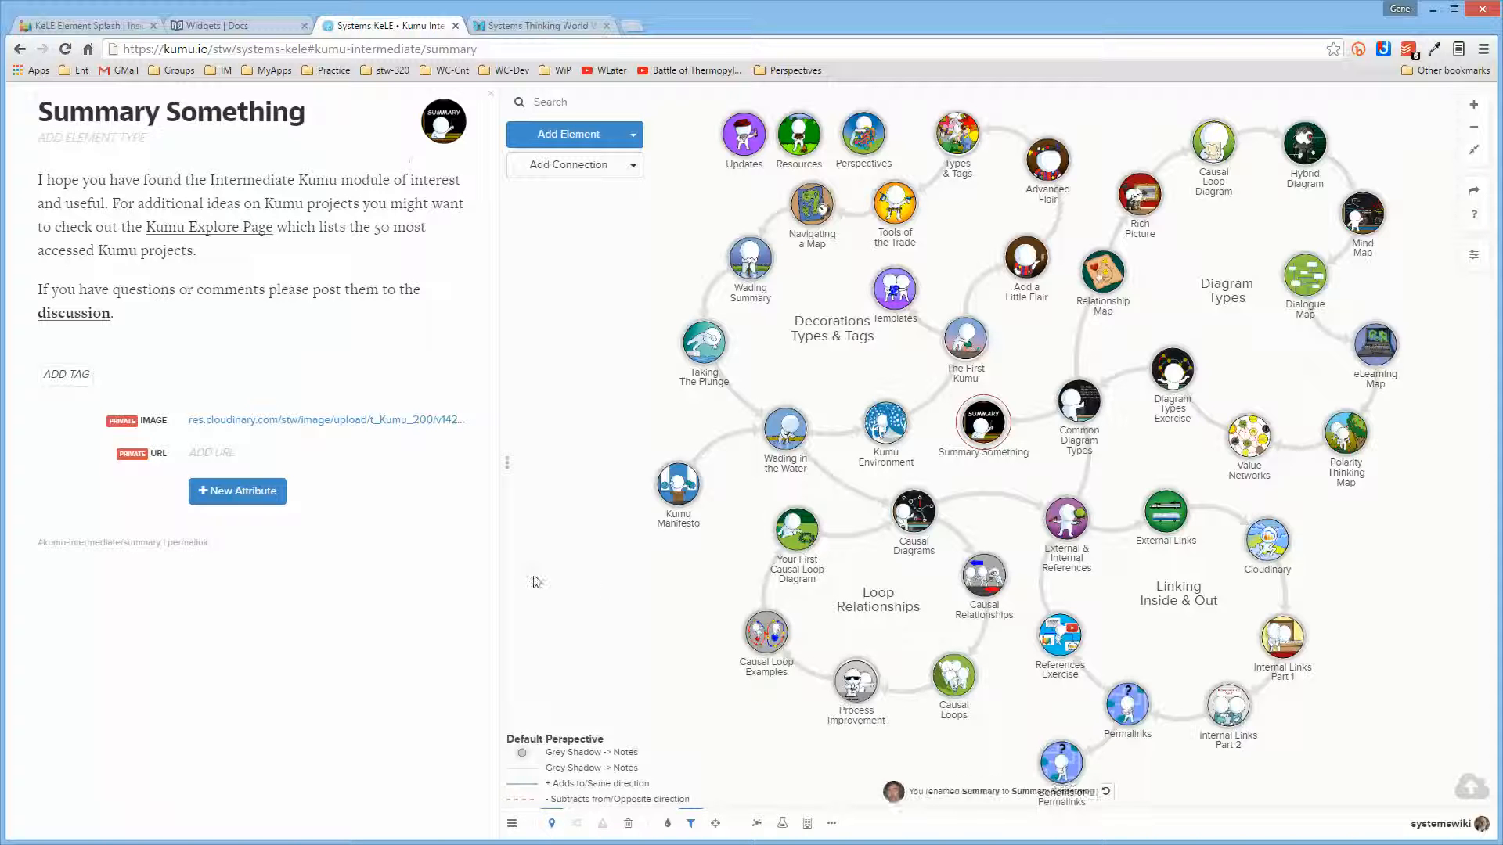
# Step: Reopen Benefits of Permalinks, check the references in its description, and inspect their markup without changing it
pyautogui.click(1062, 761)
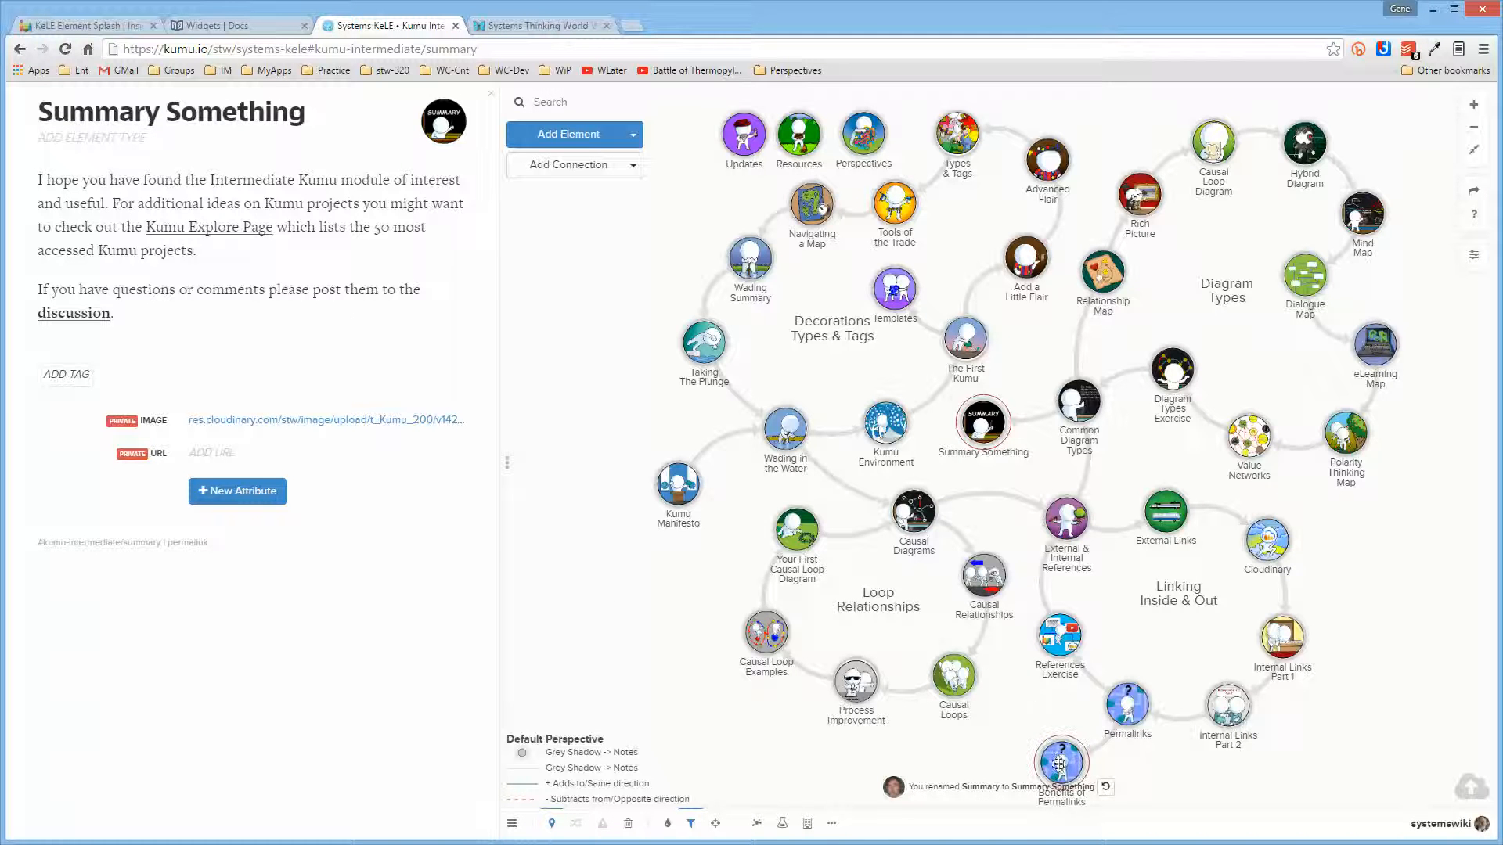
pyautogui.click(297, 313)
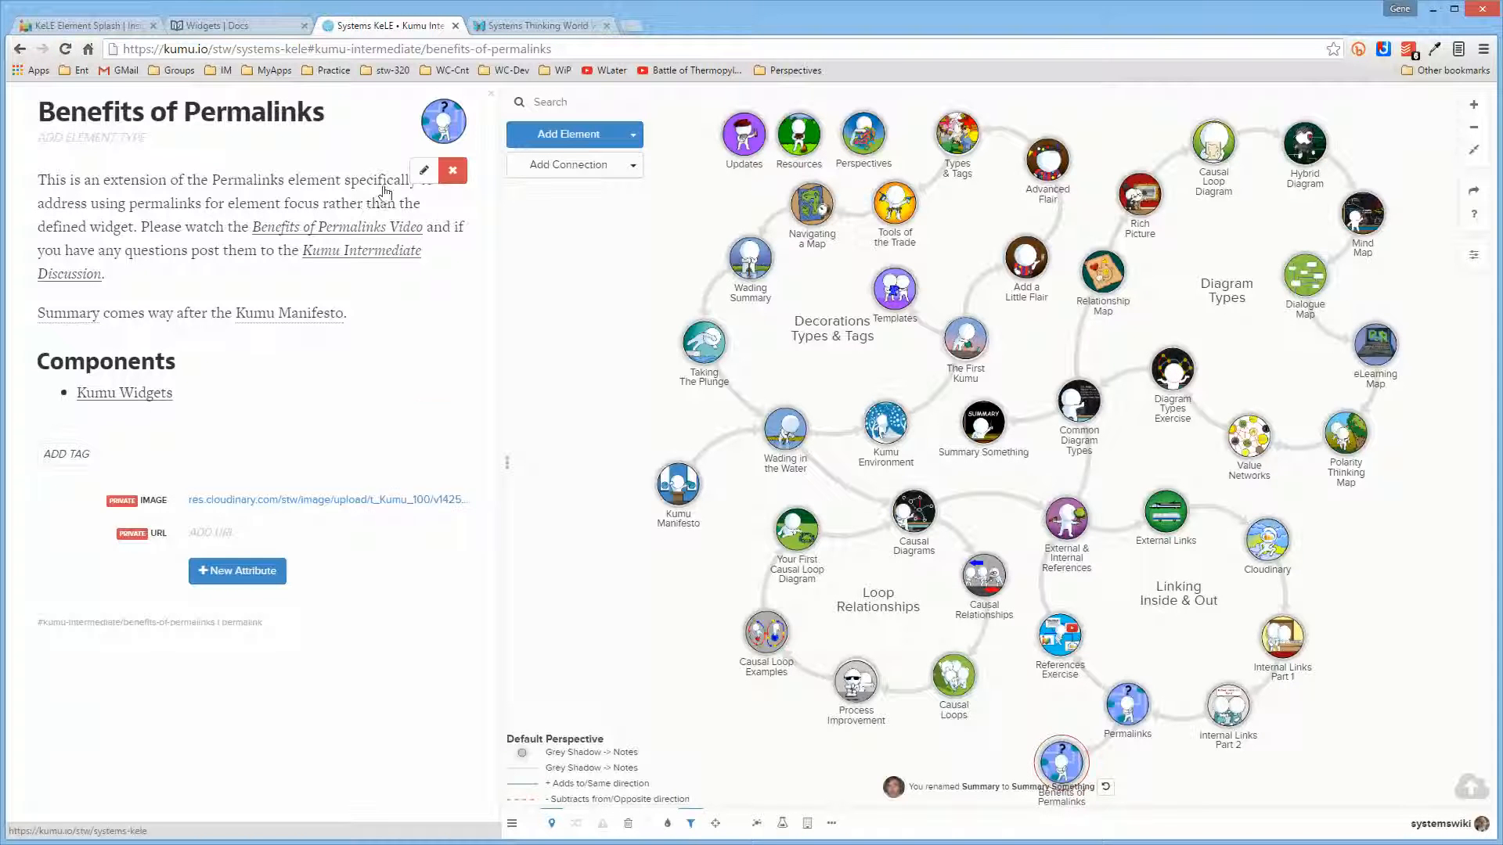
pyautogui.click(423, 171)
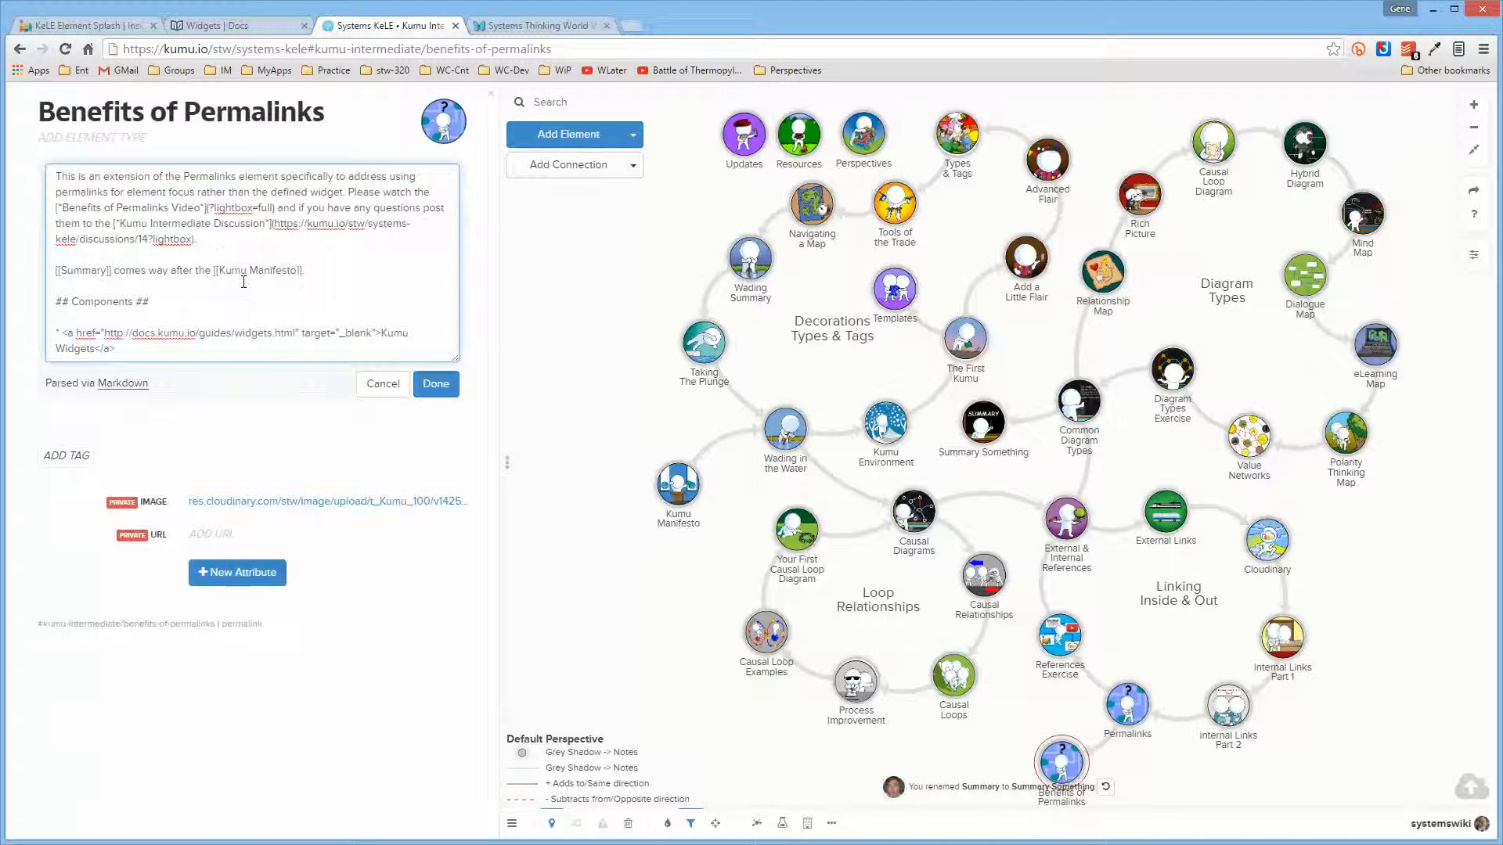
pyautogui.click(368, 392)
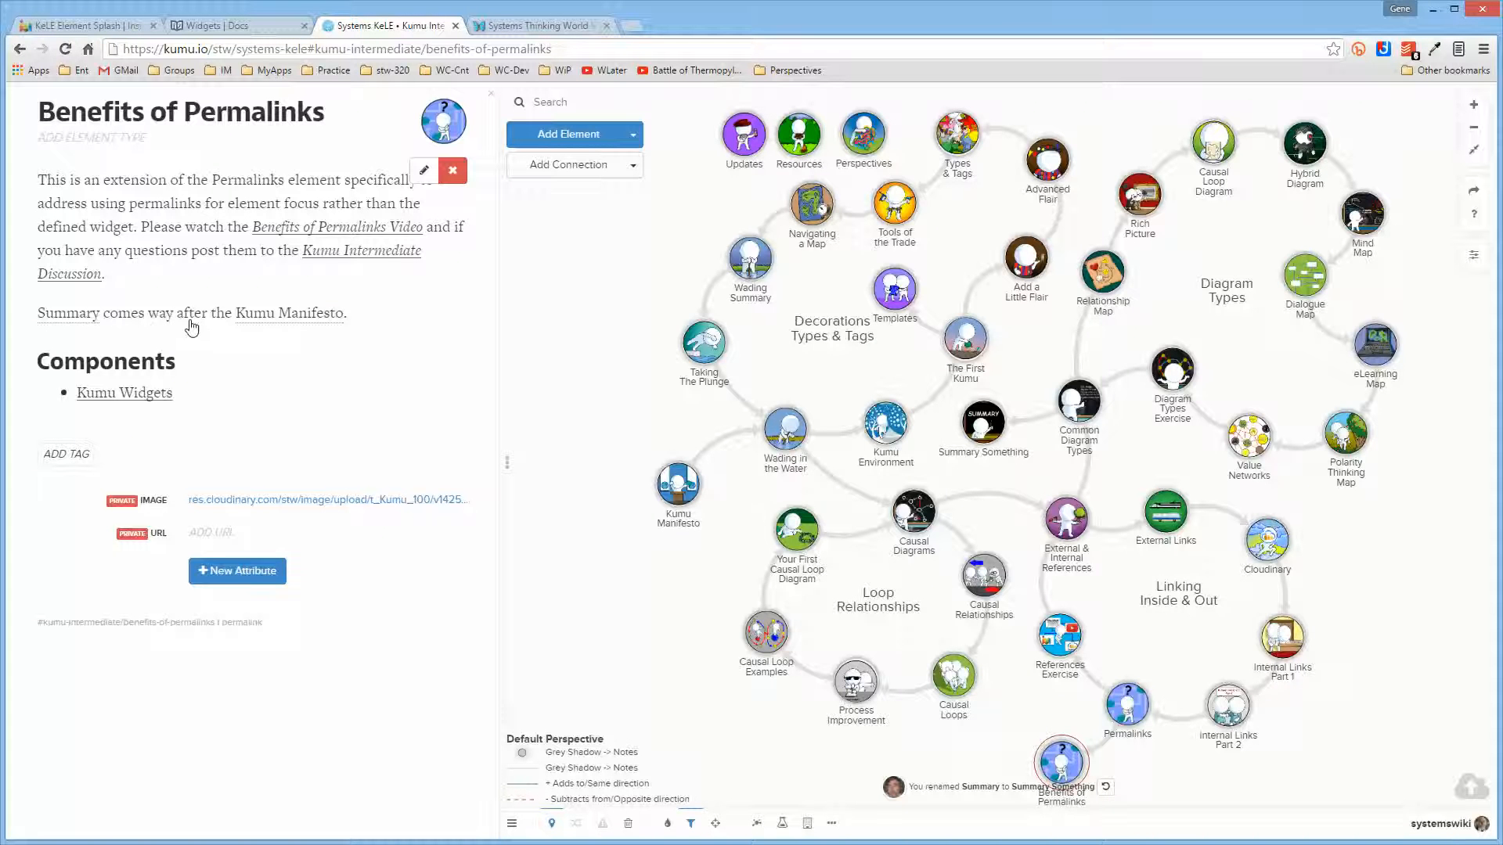
# Step: Convert the [[Summary]] reference in the Benefits of Permalinks description into a Markdown link with an empty address, [Summary]()
pyautogui.click(425, 173)
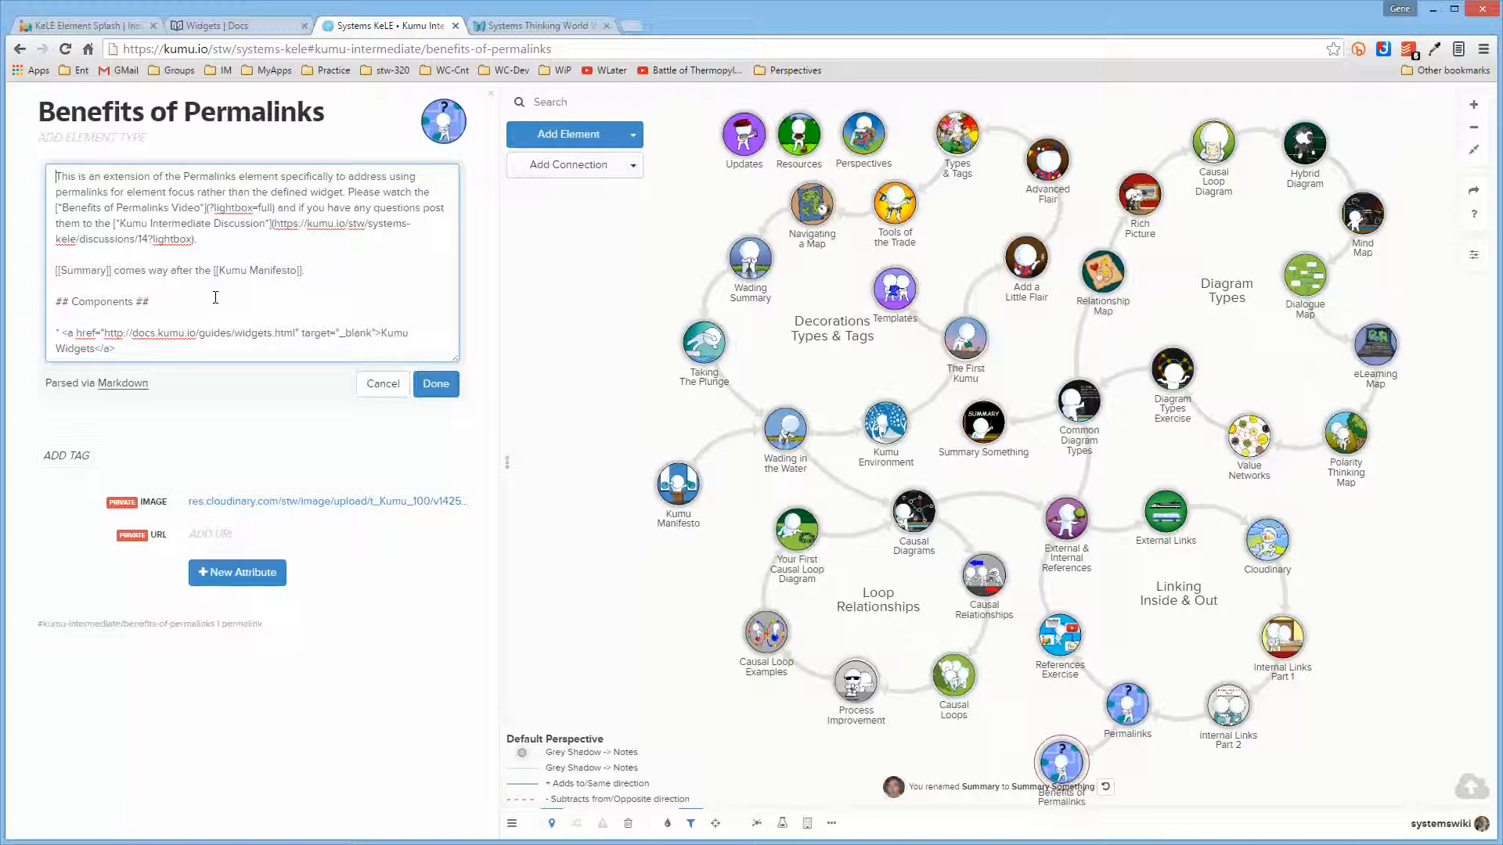
pyautogui.click(58, 269)
pyautogui.press('Delete')
pyautogui.click(109, 272)
pyautogui.press('BackSpace')
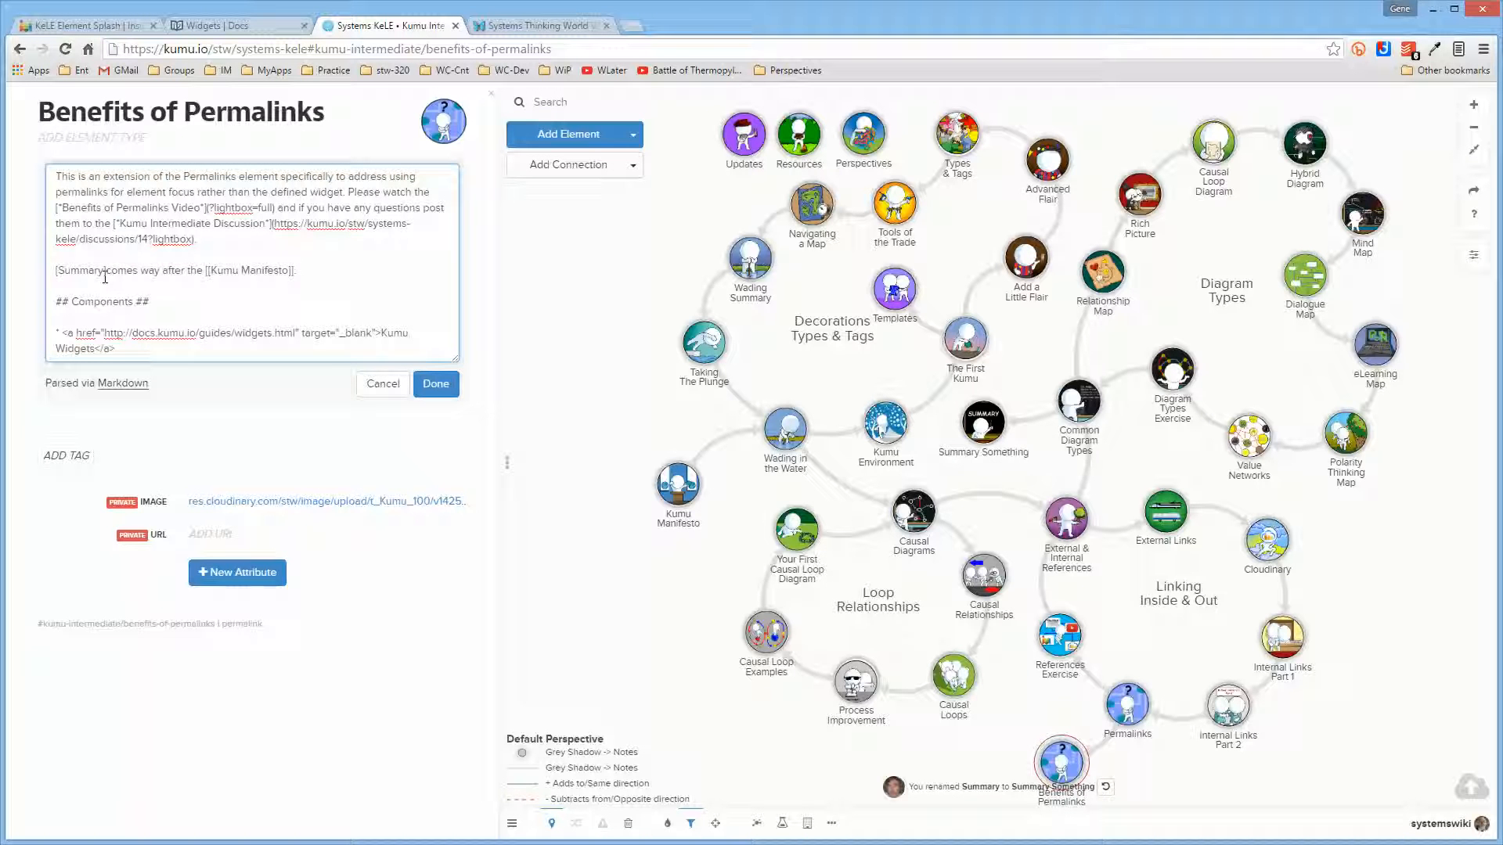
pyautogui.write('()')
pyautogui.press('BackSpace')
# Step: Copy the Summary Something element's permalink and paste it as the Summary link's address in the Benefits of Permalinks description
pyautogui.click(1014, 429)
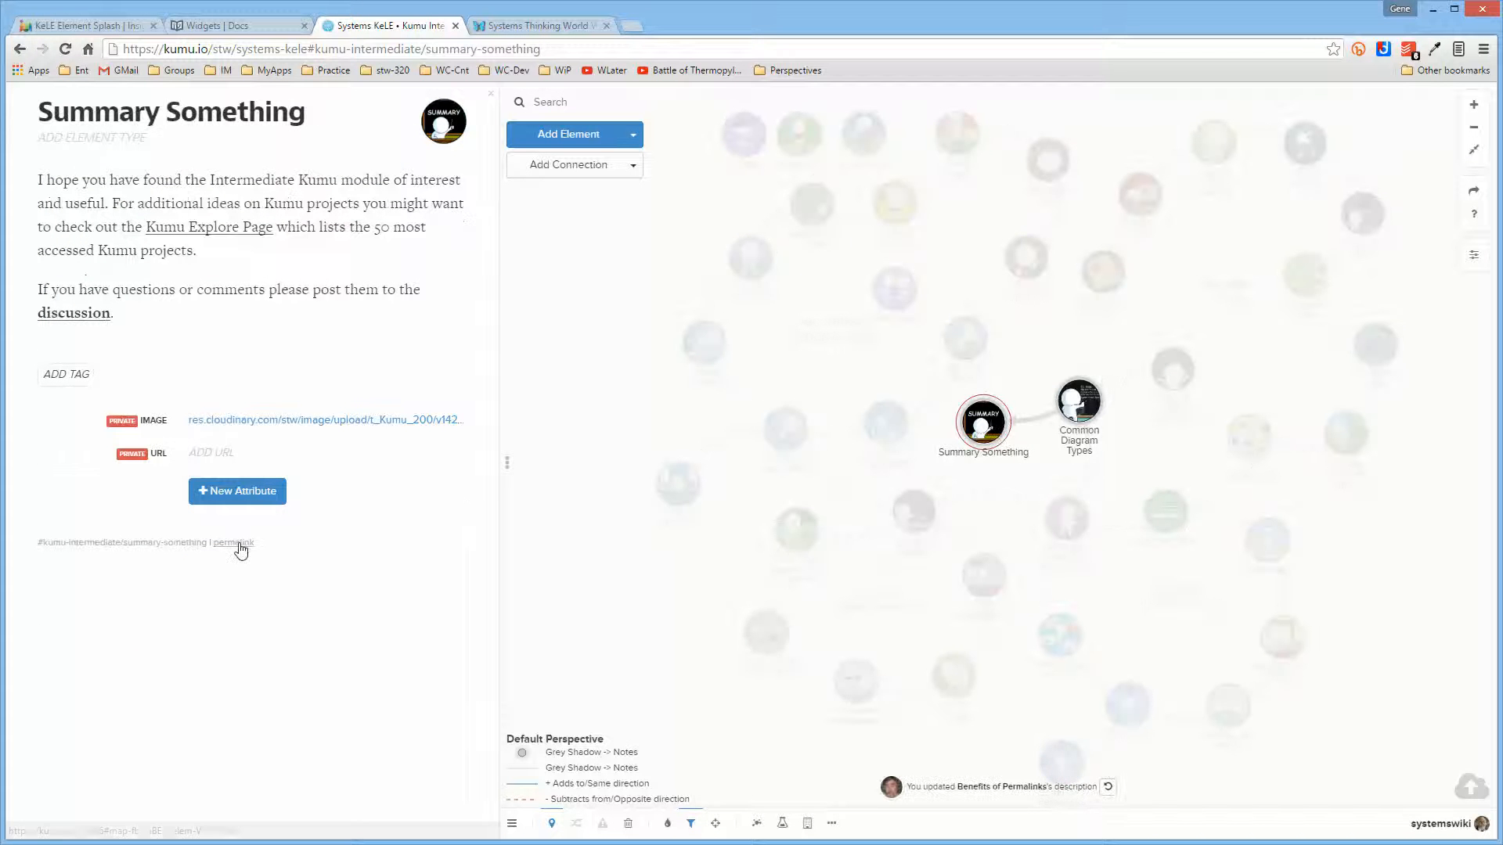
pyautogui.rightClick(239, 545)
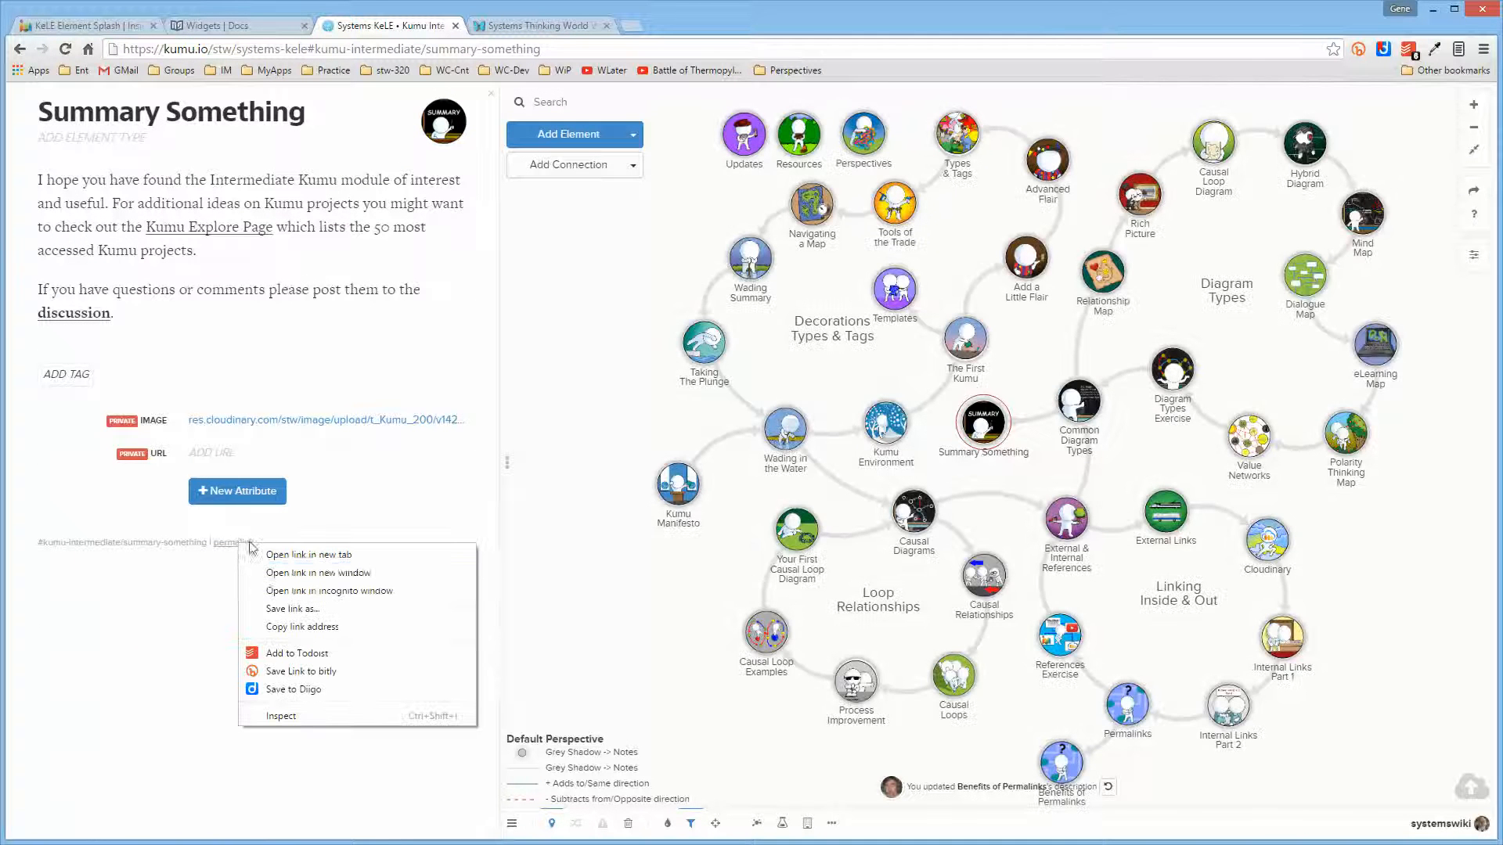
pyautogui.click(292, 628)
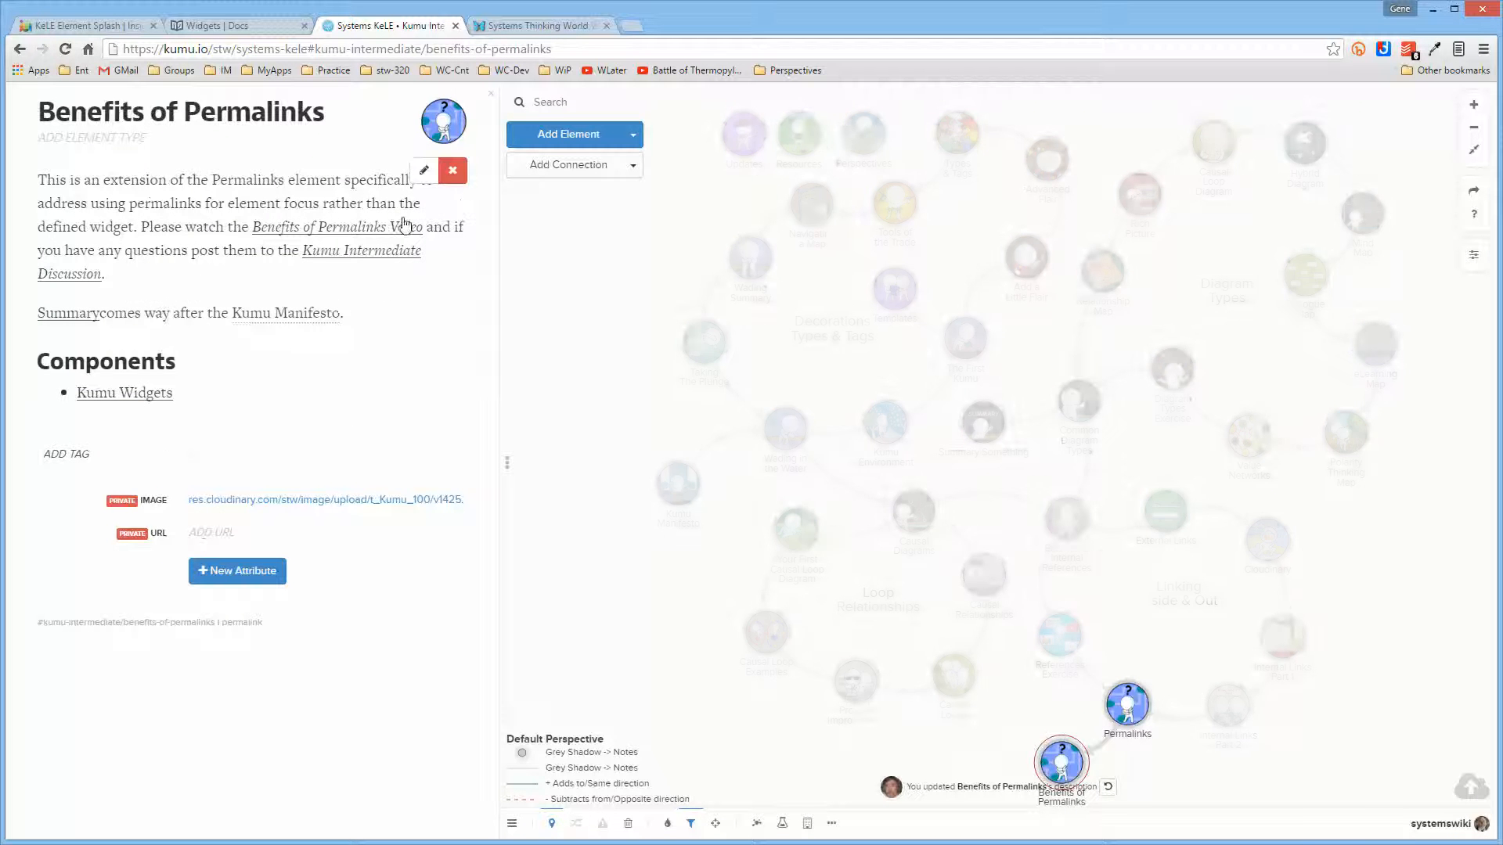
pyautogui.click(424, 170)
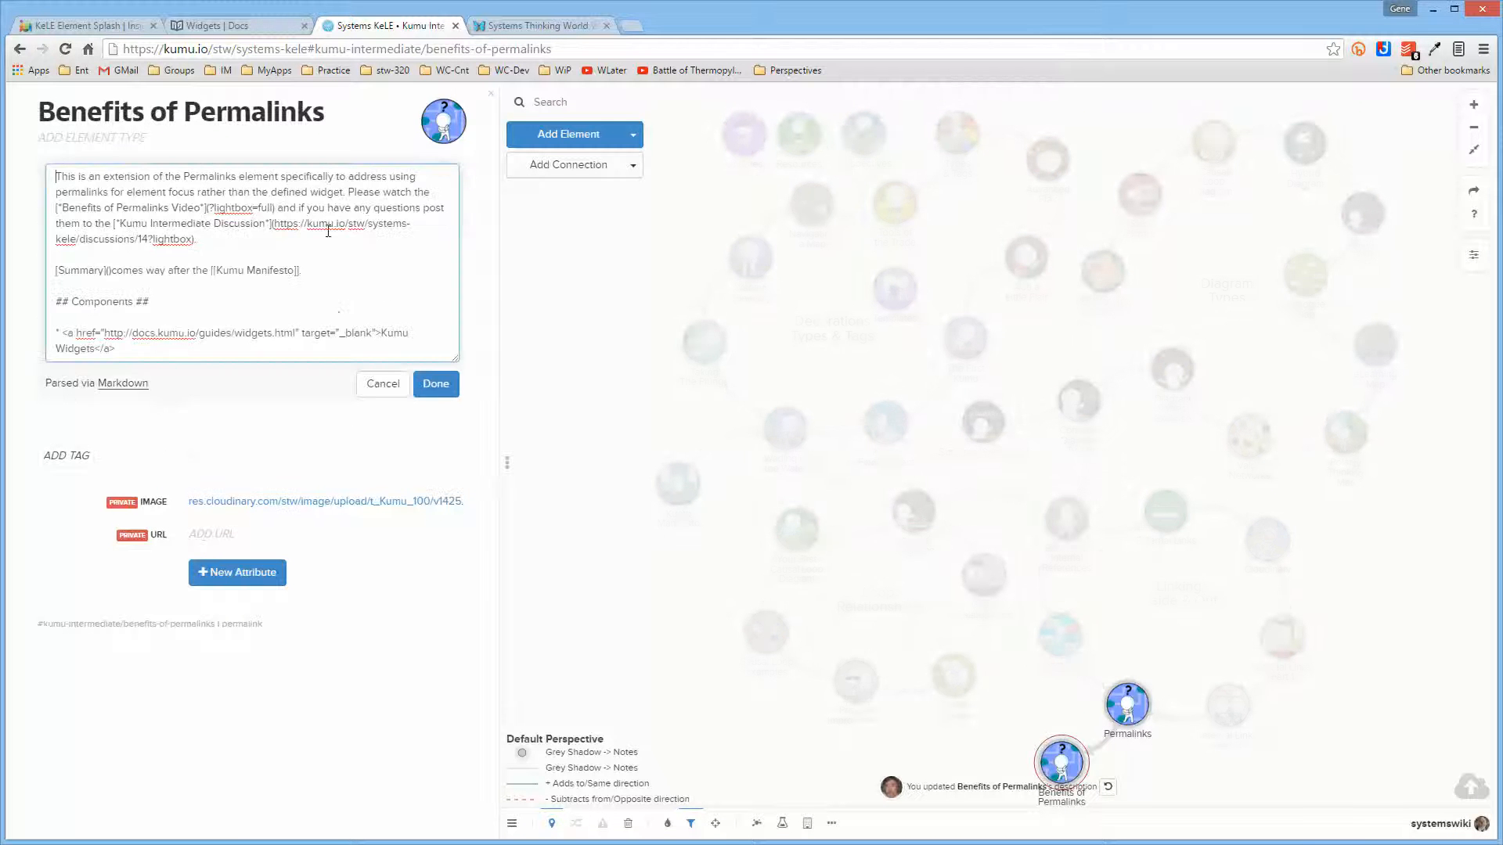
pyautogui.click(113, 270)
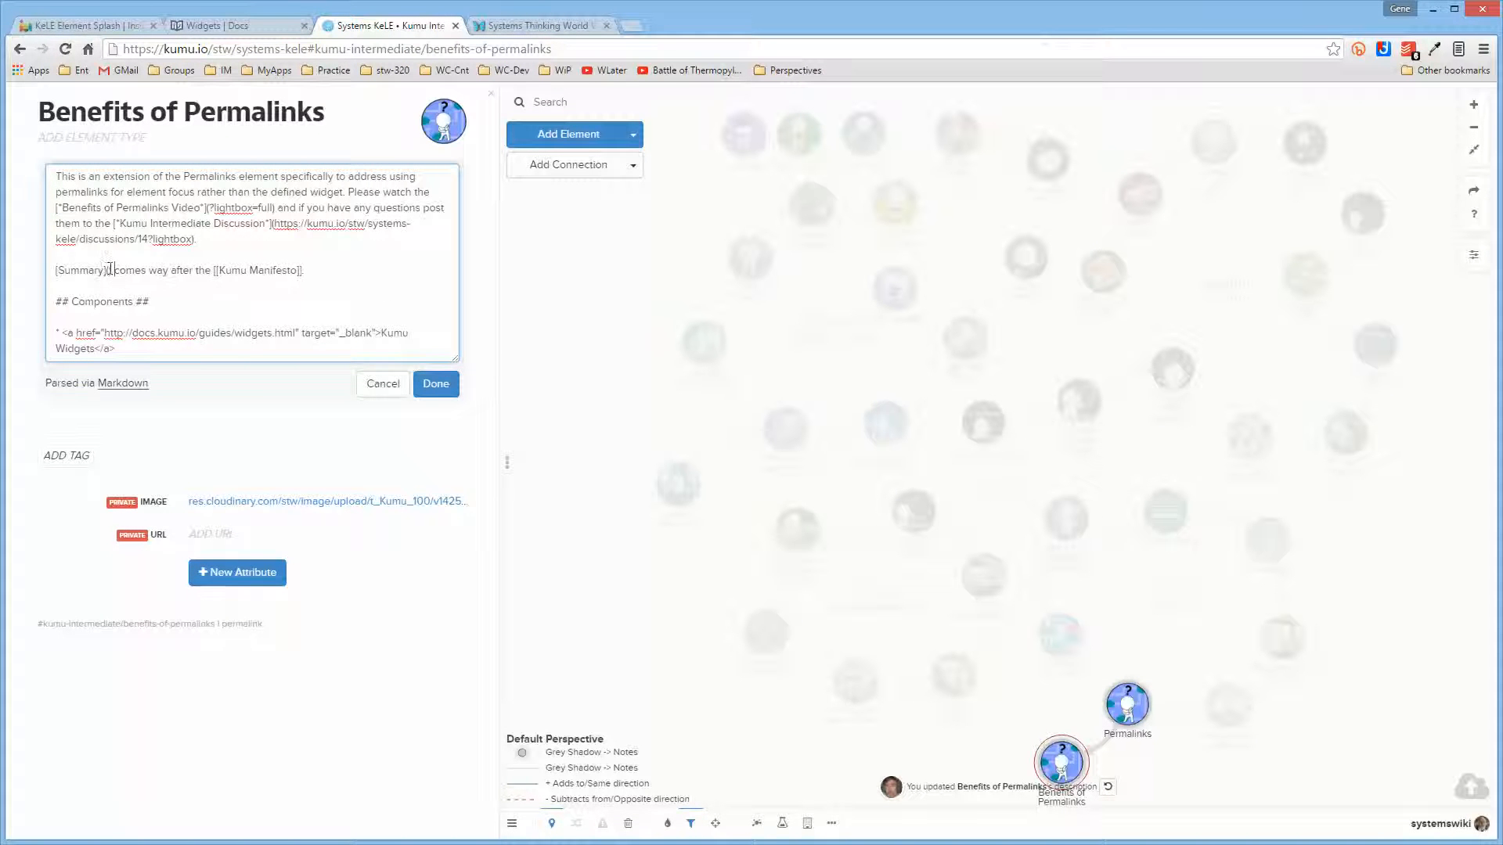
pyautogui.hotkey('ctrl', 'v')
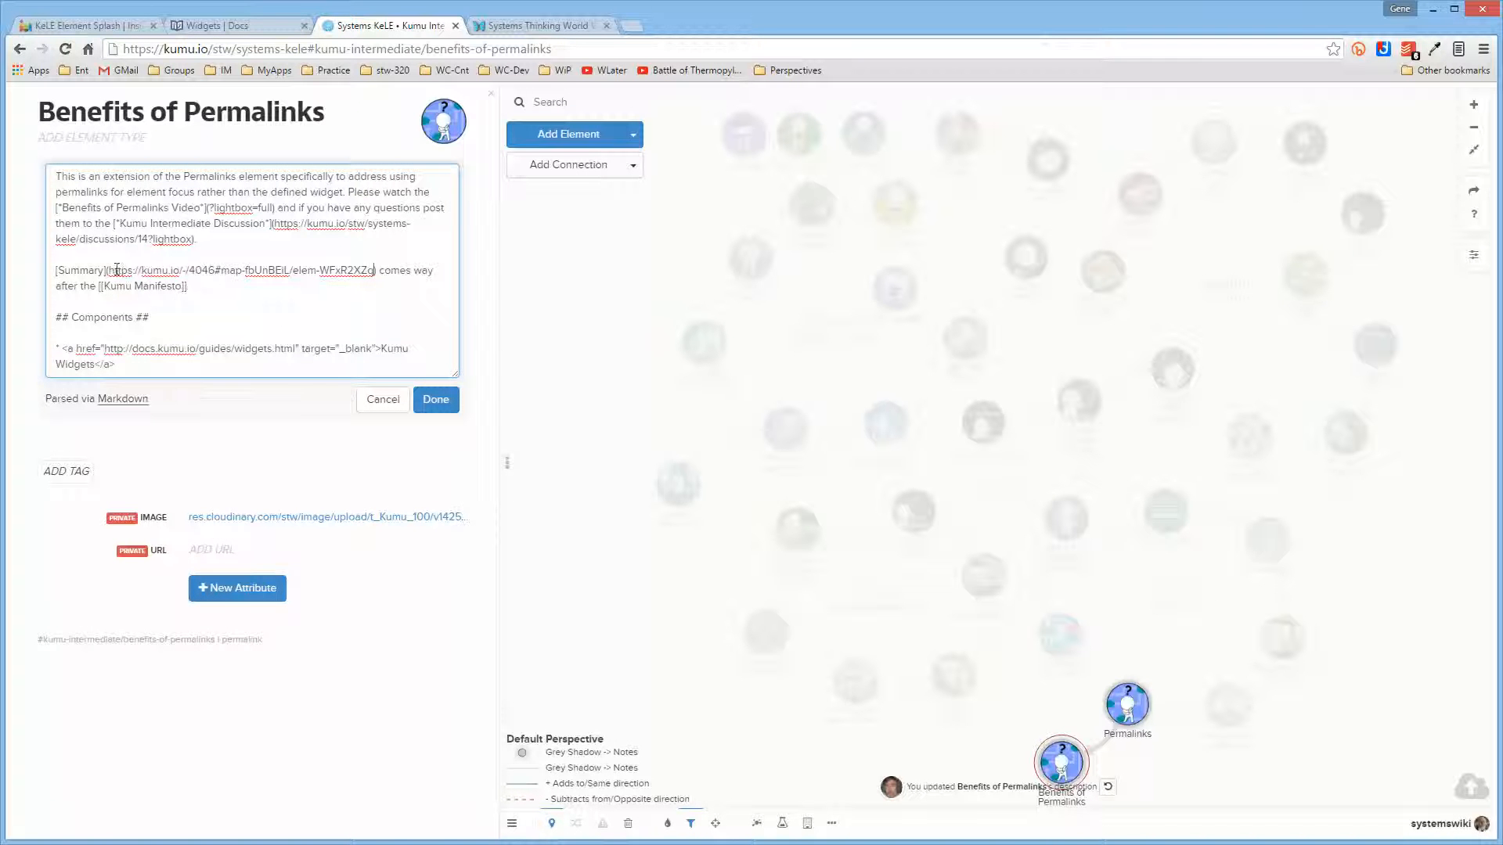
# Step: Shorten the Summary link's address to only its element ID, prefixed with =#, and save the Benefits of Permalinks description
pyautogui.moveTo(110, 270); pyautogui.dragTo(215, 272)
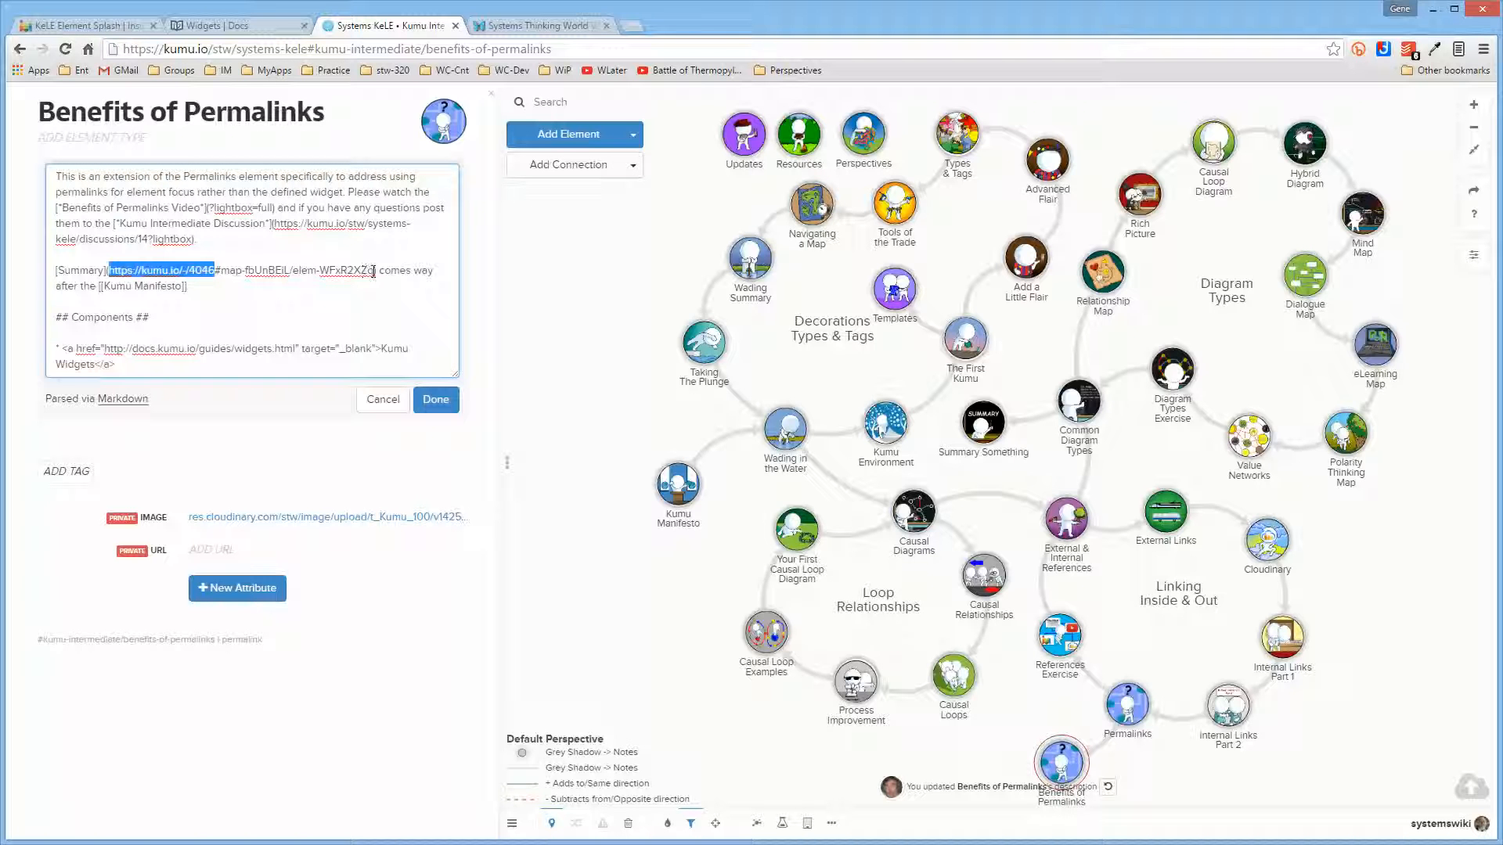
pyautogui.click(295, 272)
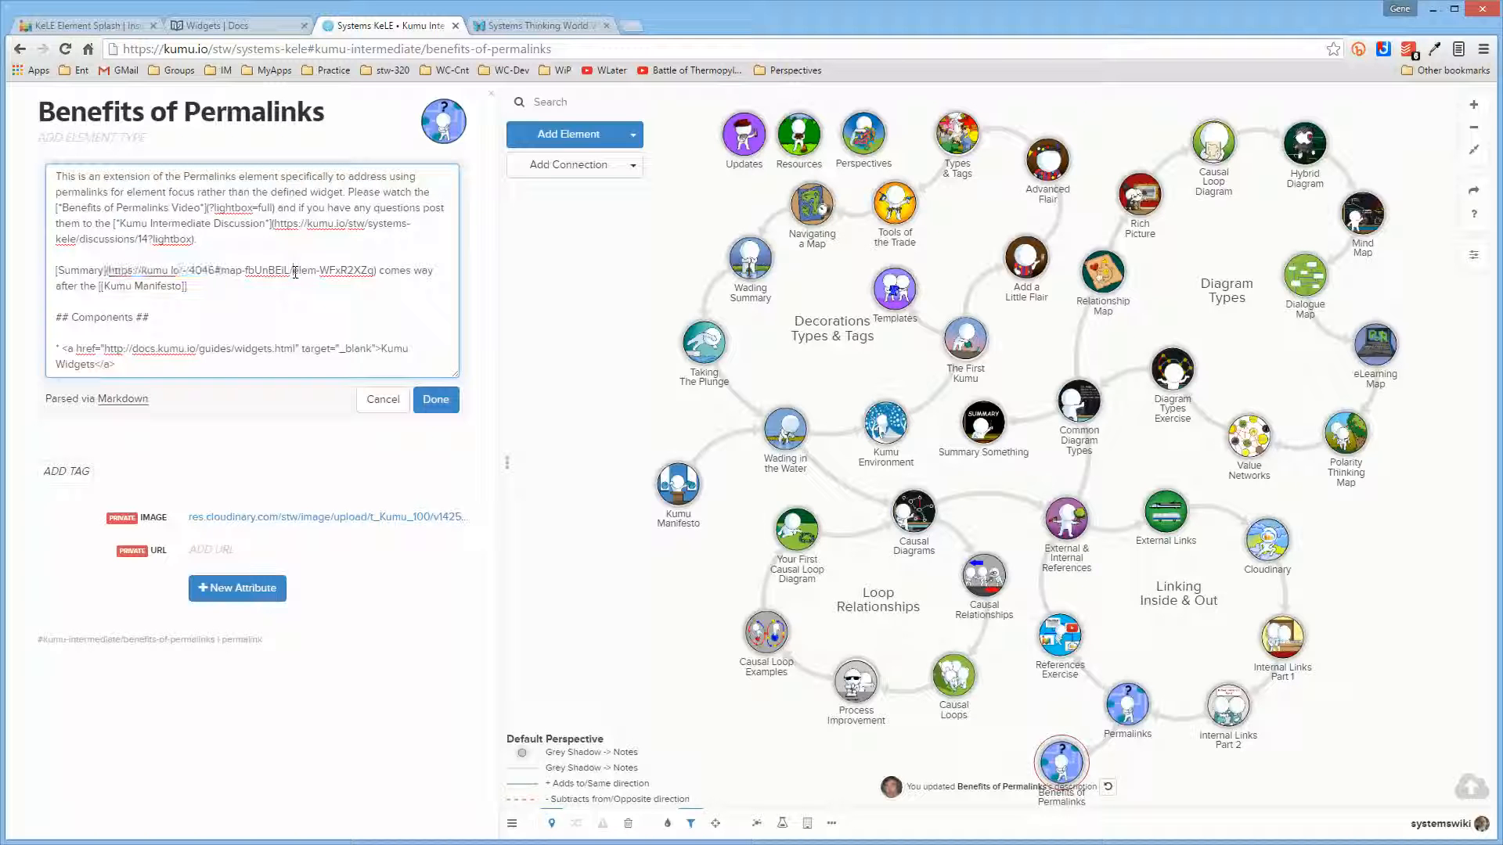
pyautogui.press('BackSpace')
pyautogui.press('BackSpace')
pyautogui.press('BackSpace')
pyautogui.press('BackSpace')
pyautogui.press('BackSpace')
pyautogui.press('BackSpace')
pyautogui.press('BackSpace')
pyautogui.press('BackSpace')
pyautogui.press('BackSpace')
pyautogui.press('BackSpace')
pyautogui.press('BackSpace')
pyautogui.press('BackSpace')
pyautogui.press('BackSpace')
pyautogui.press('BackSpace')
pyautogui.press('BackSpace')
pyautogui.press('BackSpace')
pyautogui.press('BackSpace')
pyautogui.press('BackSpace')
pyautogui.press('BackSpace')
pyautogui.press('BackSpace')
pyautogui.press('BackSpace')
pyautogui.press('BackSpace')
pyautogui.press('BackSpace')
pyautogui.press('BackSpace')
pyautogui.press('BackSpace')
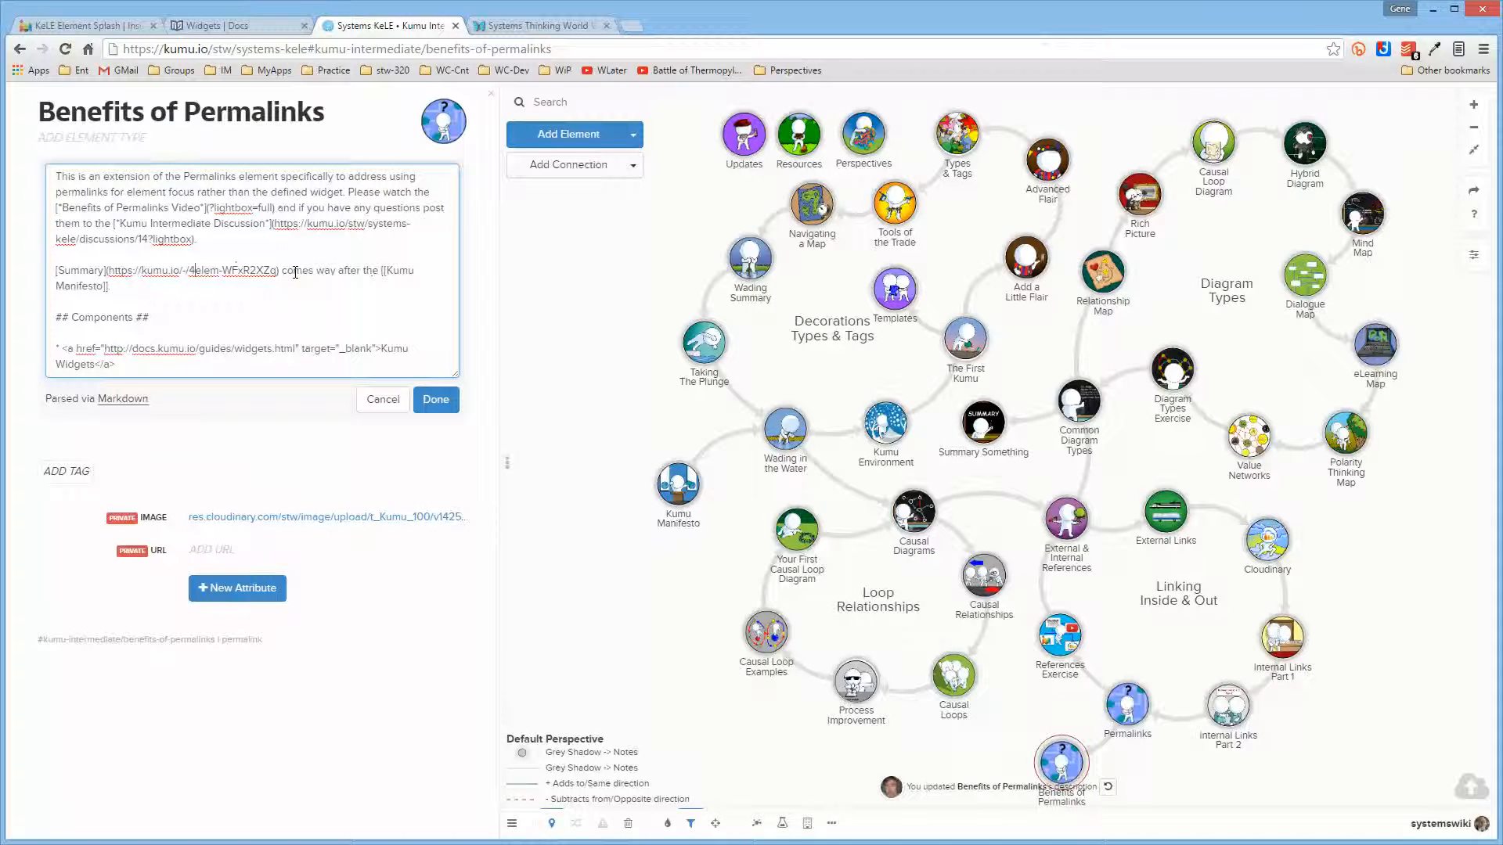
pyautogui.press('BackSpace')
pyautogui.press('BackSpace')
pyautogui.press('BackSpace')
pyautogui.press('BackSpace')
pyautogui.press('BackSpace')
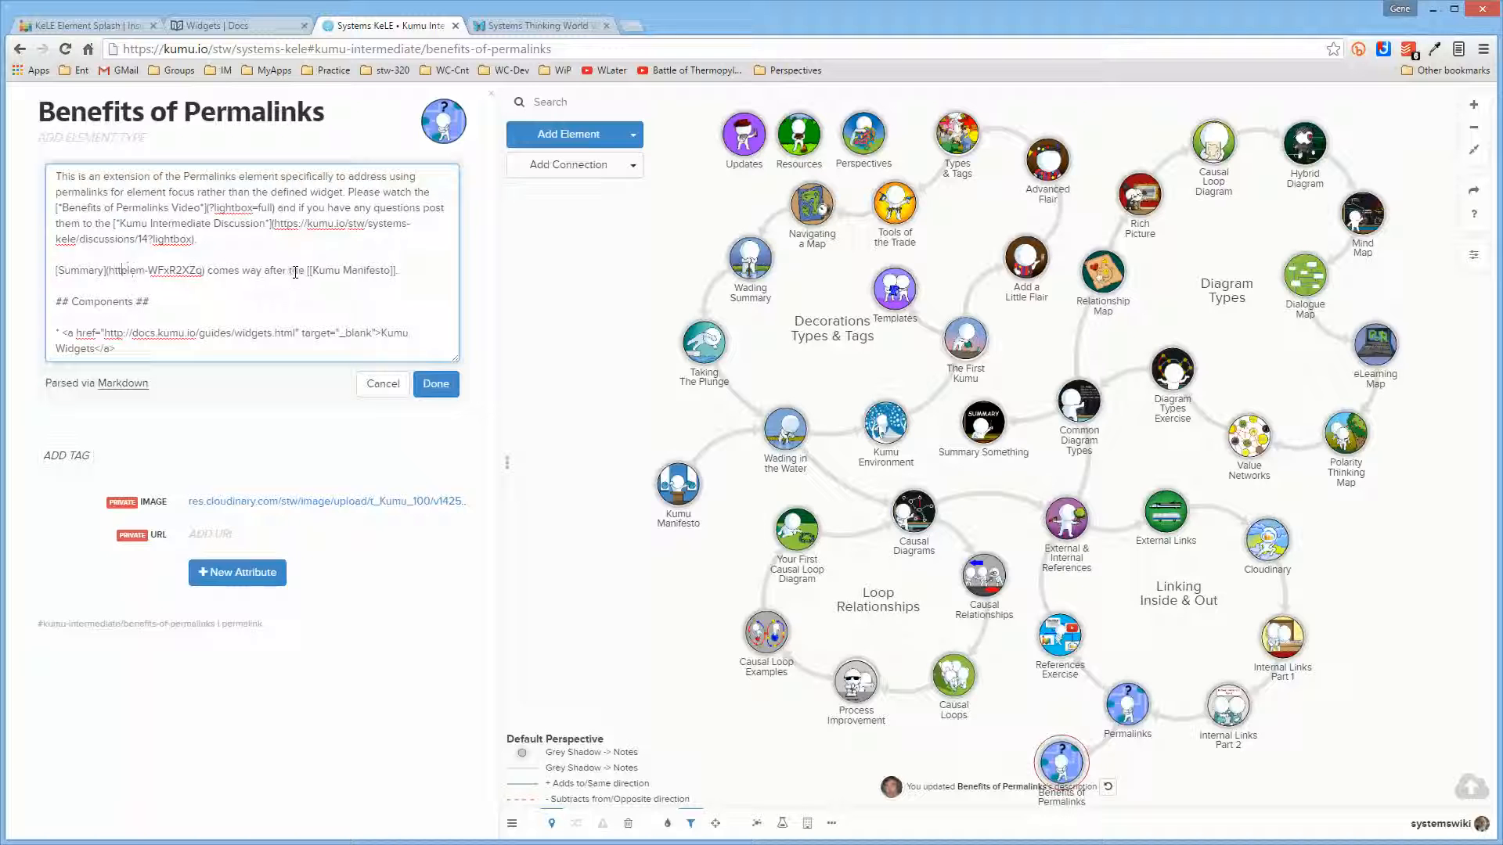
pyautogui.write('#')
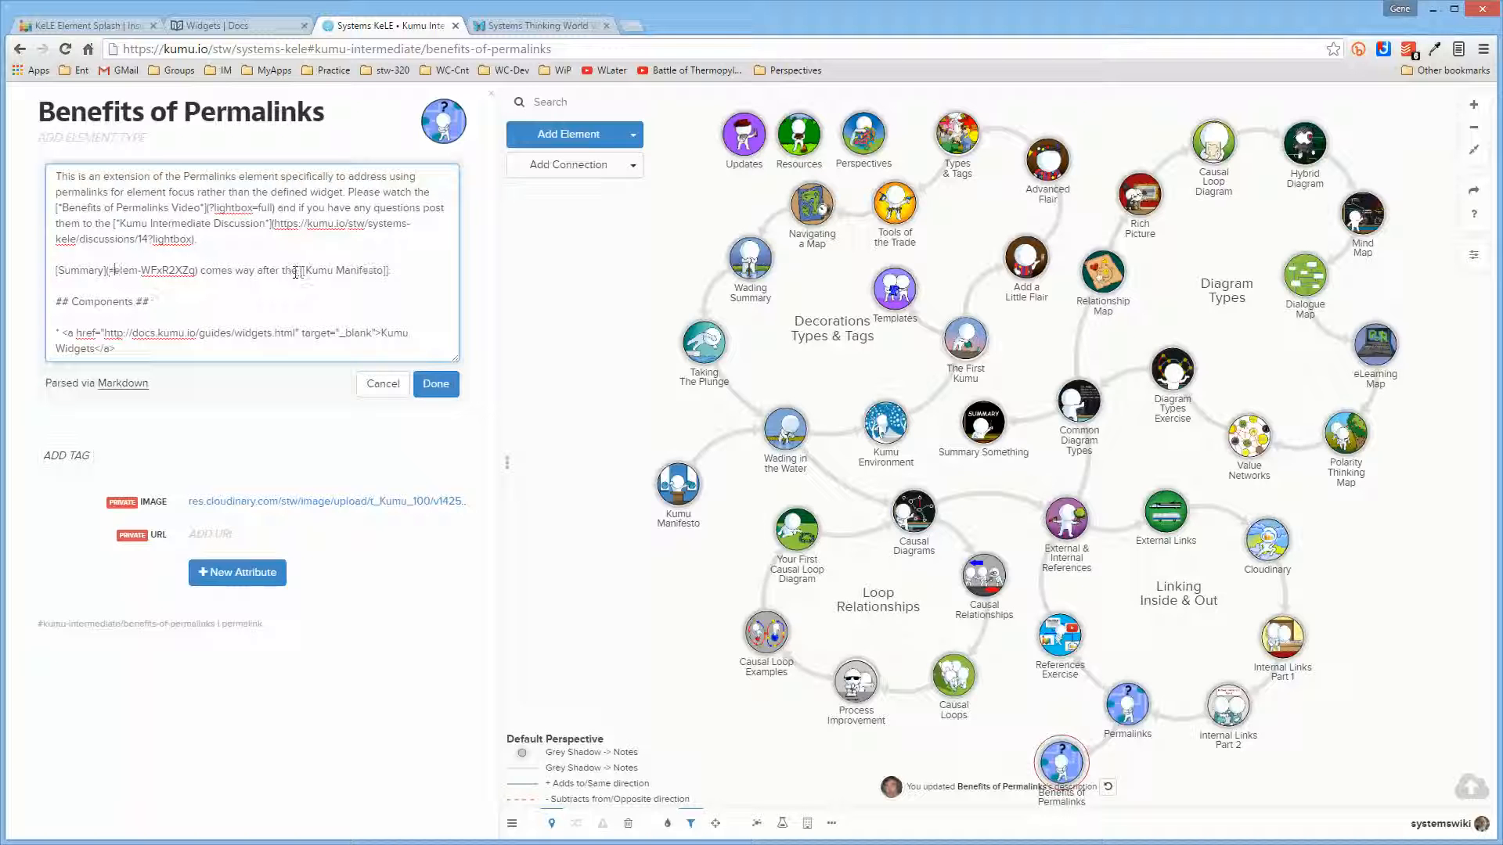
pyautogui.write('#')
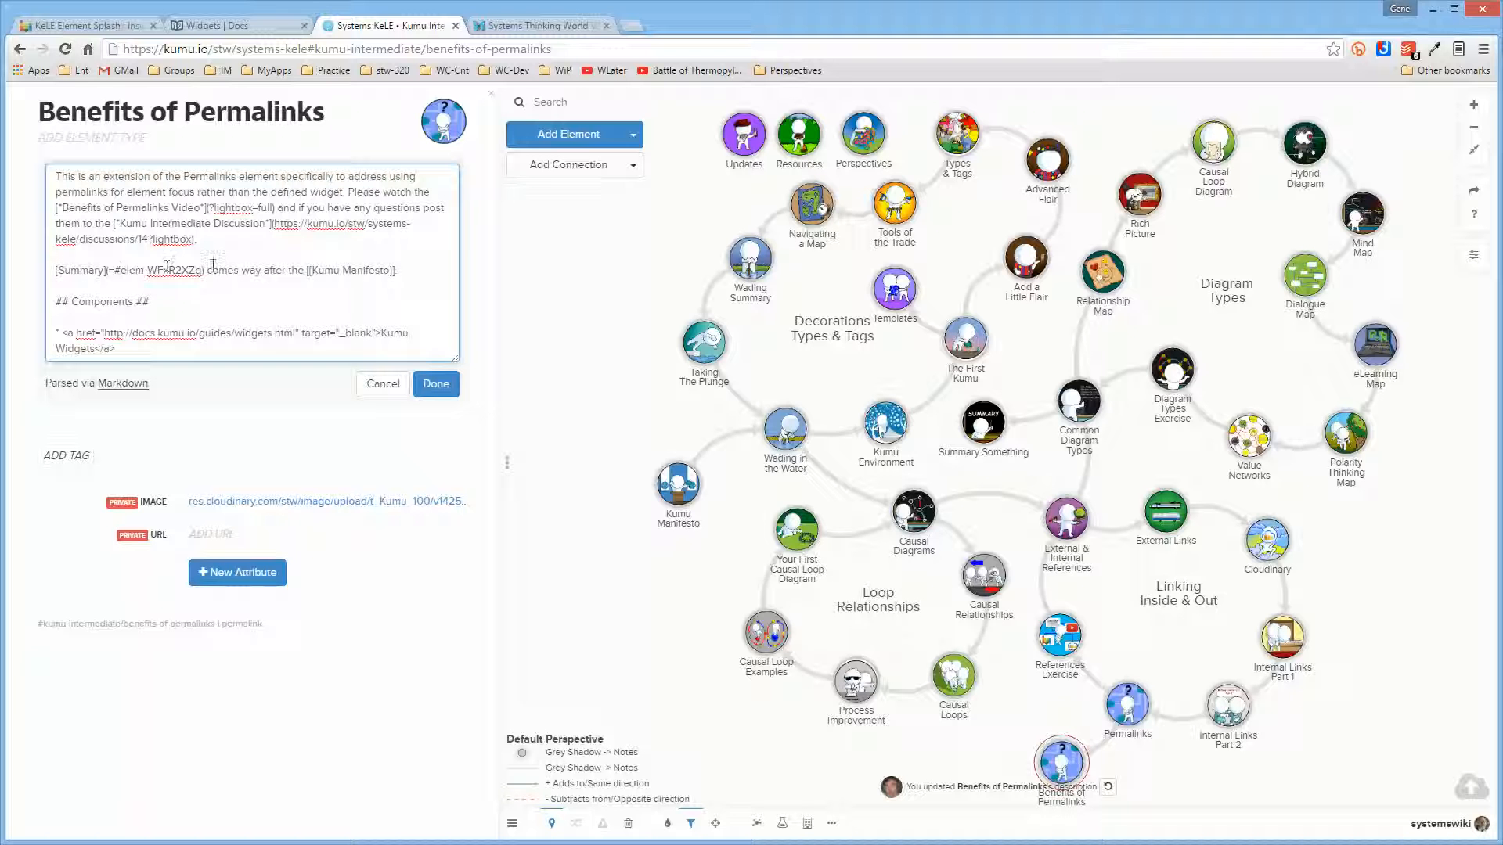
pyautogui.click(441, 395)
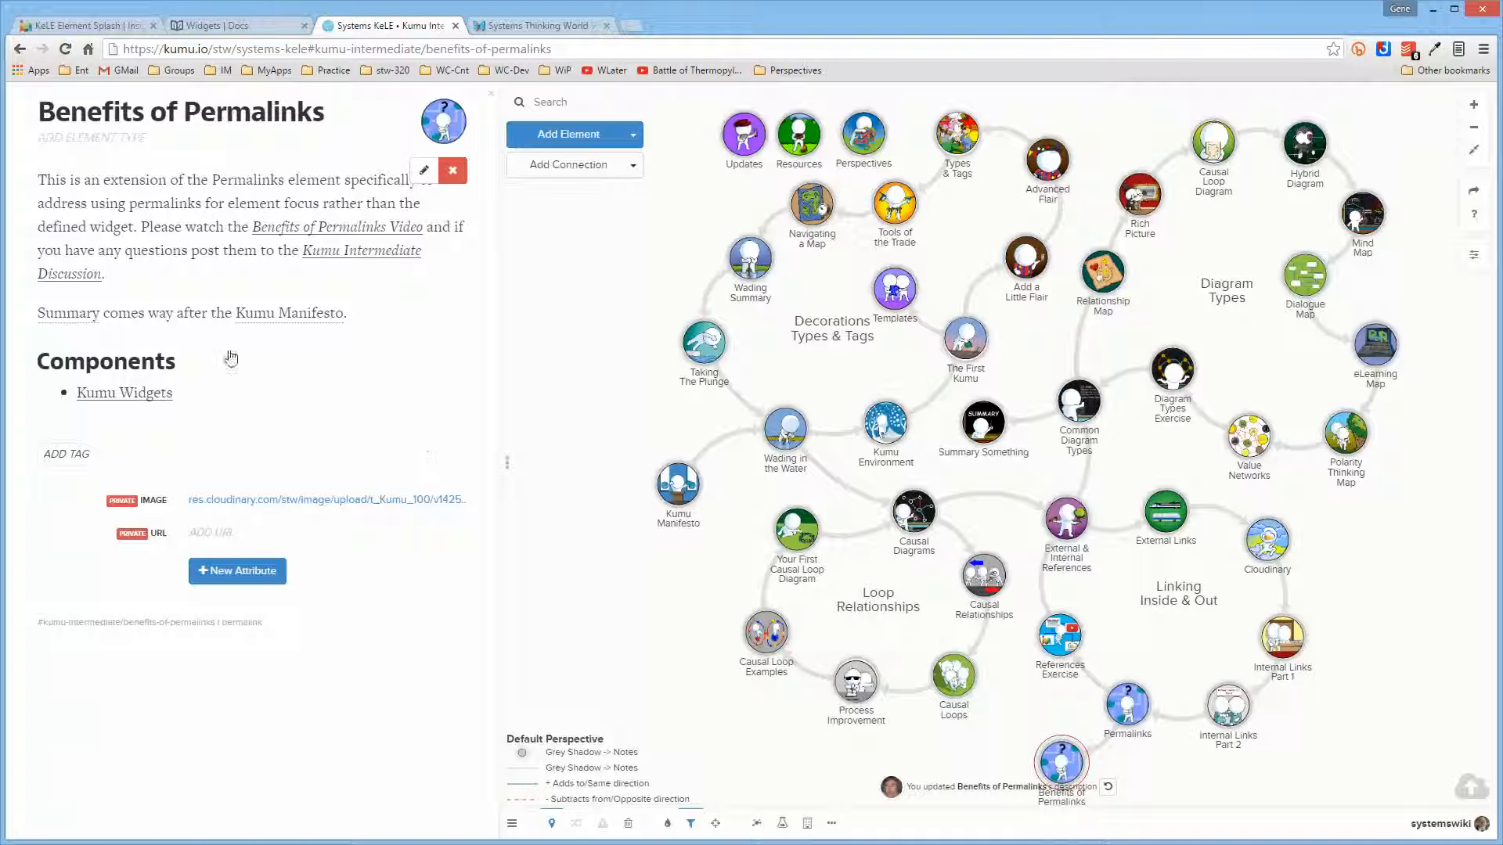
# Step: Check the Summary link's focus on the map and rename the Summary Something element to "Summary Else"
pyautogui.click(73, 314)
pyautogui.click(983, 423)
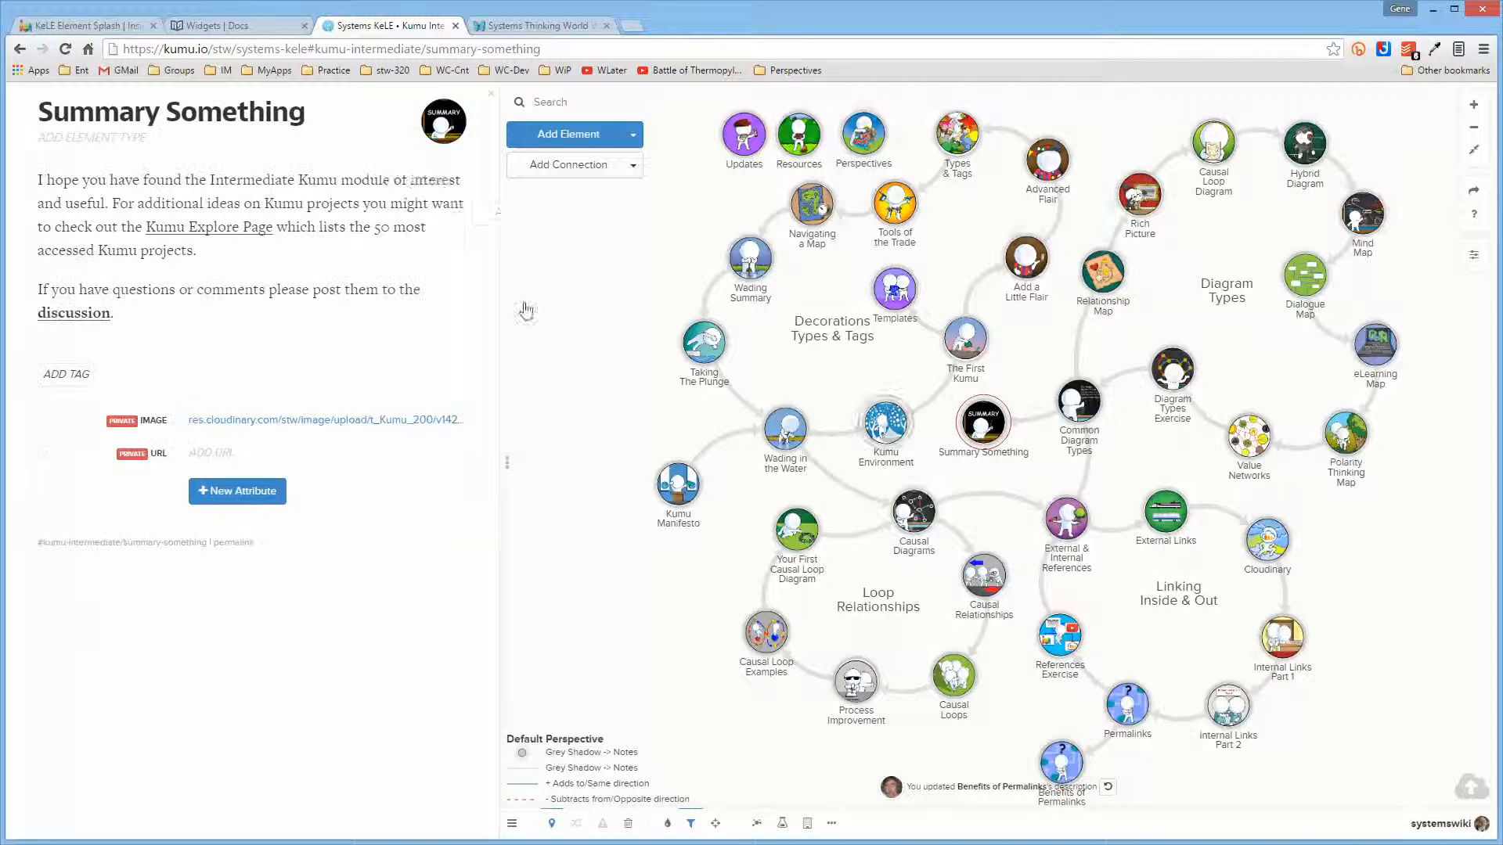
pyautogui.click(347, 206)
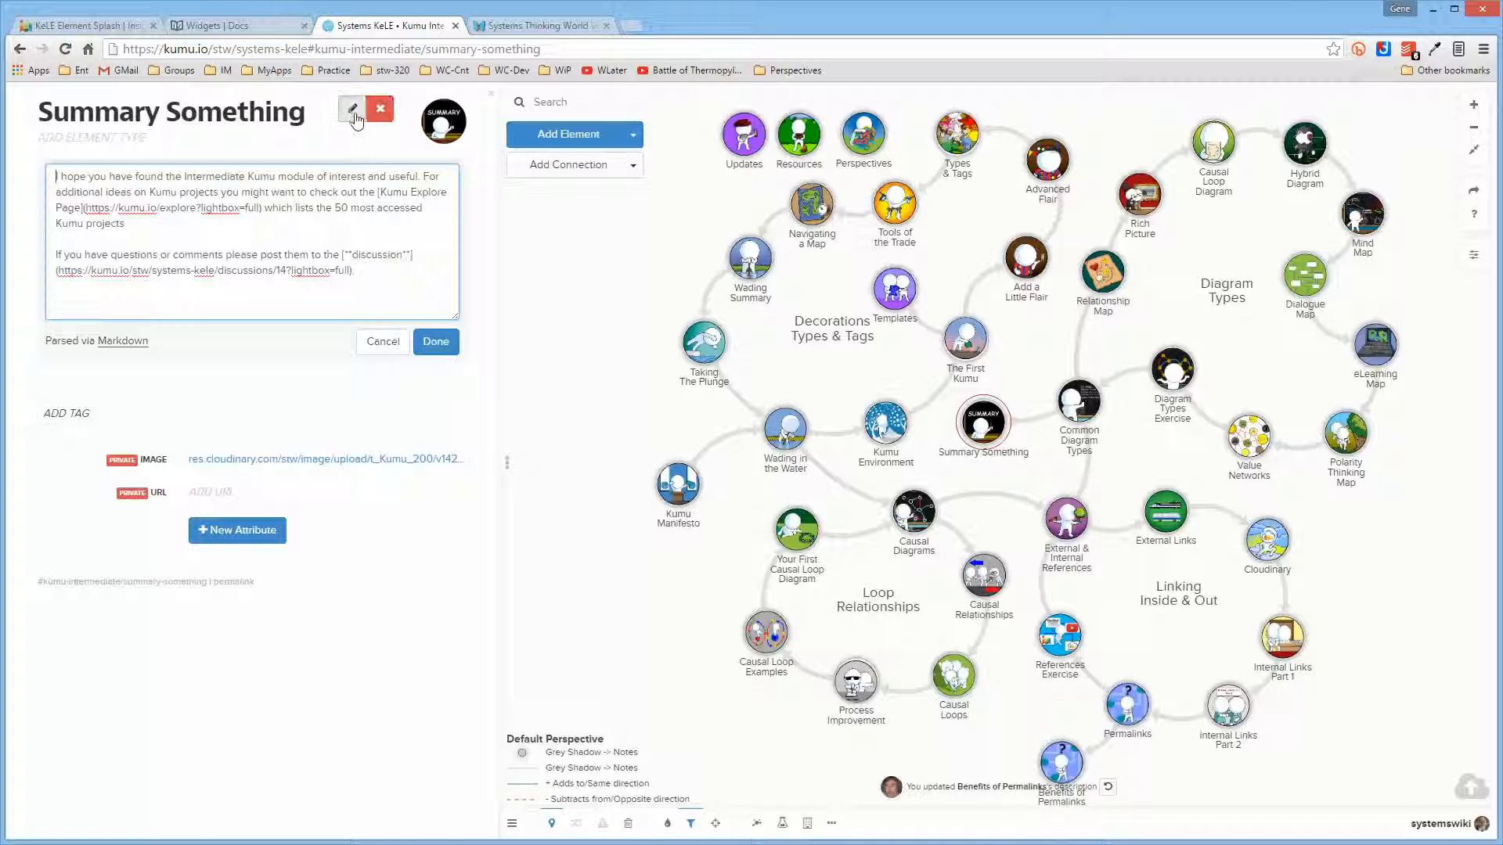
pyautogui.click(202, 119)
pyautogui.click(133, 105)
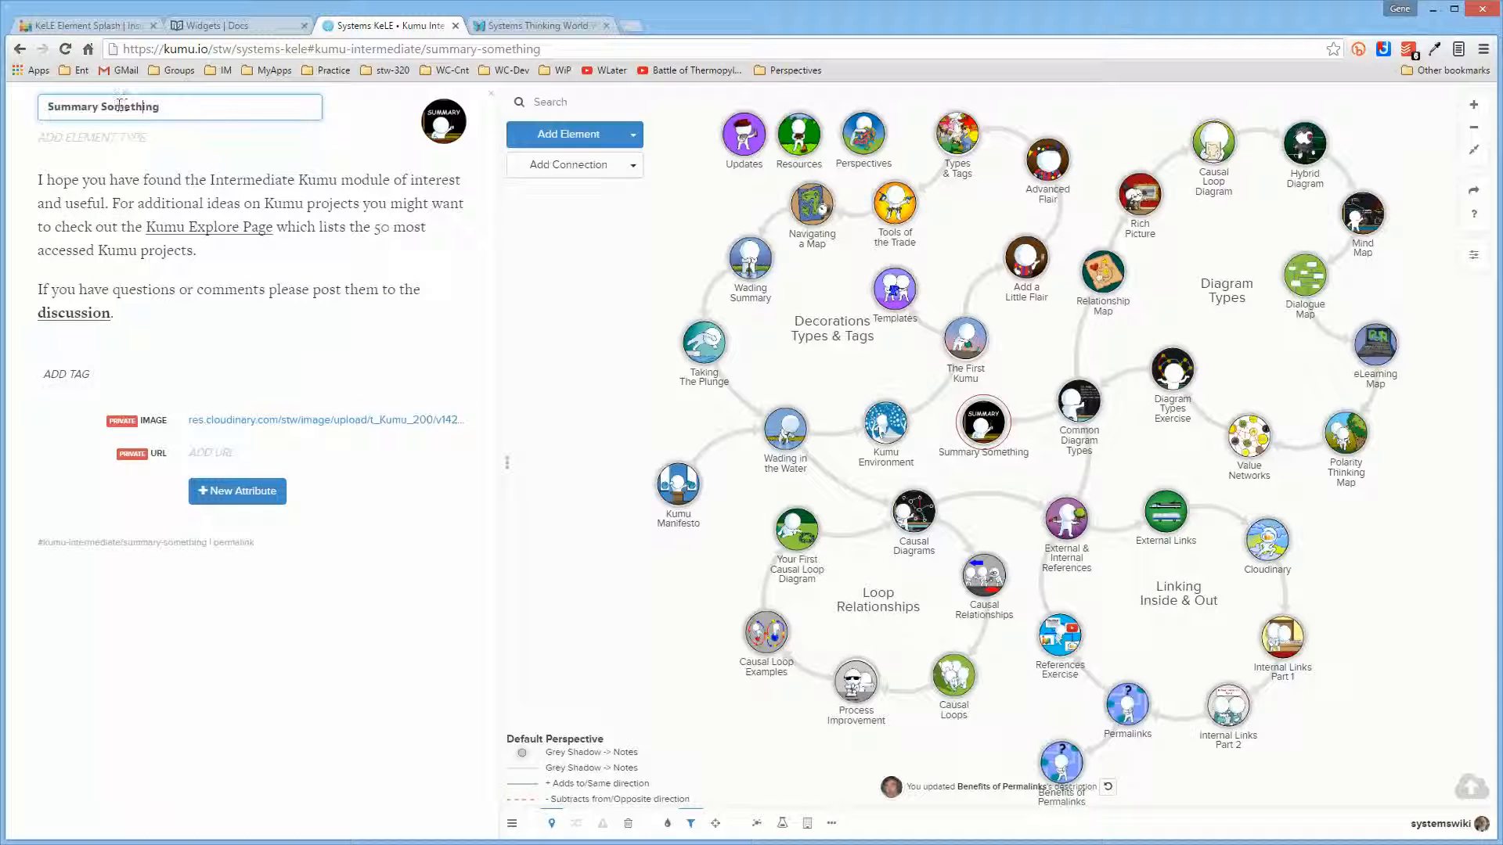
pyautogui.doubleClick(114, 108)
pyautogui.write('Else')
pyautogui.press('Return')
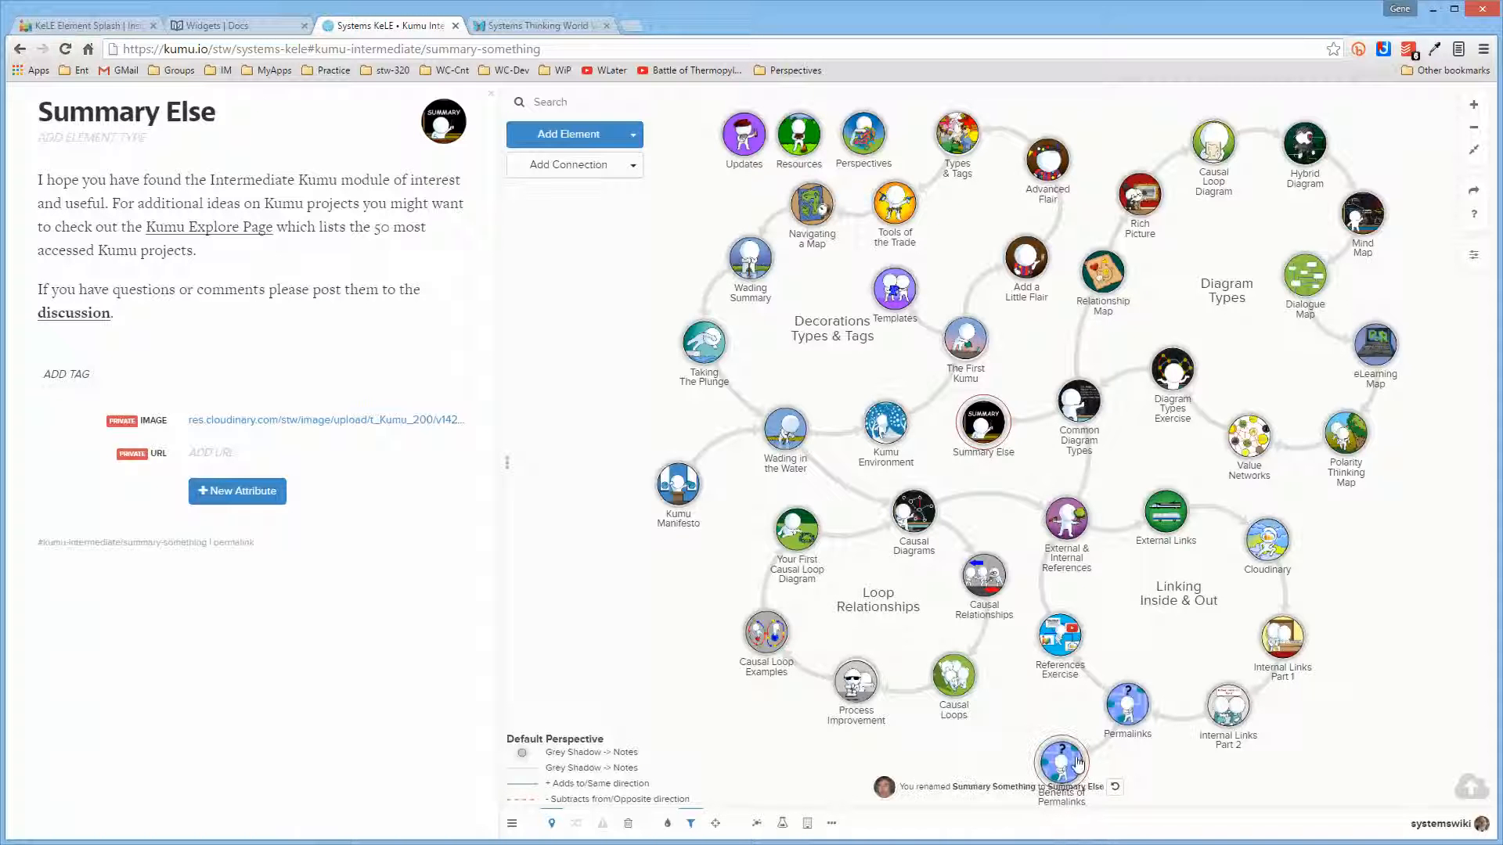
# Step: Change the Summary link's text in the Benefits of Permalinks description to "Summary Else", save it, and check the link's focus
pyautogui.click(1077, 764)
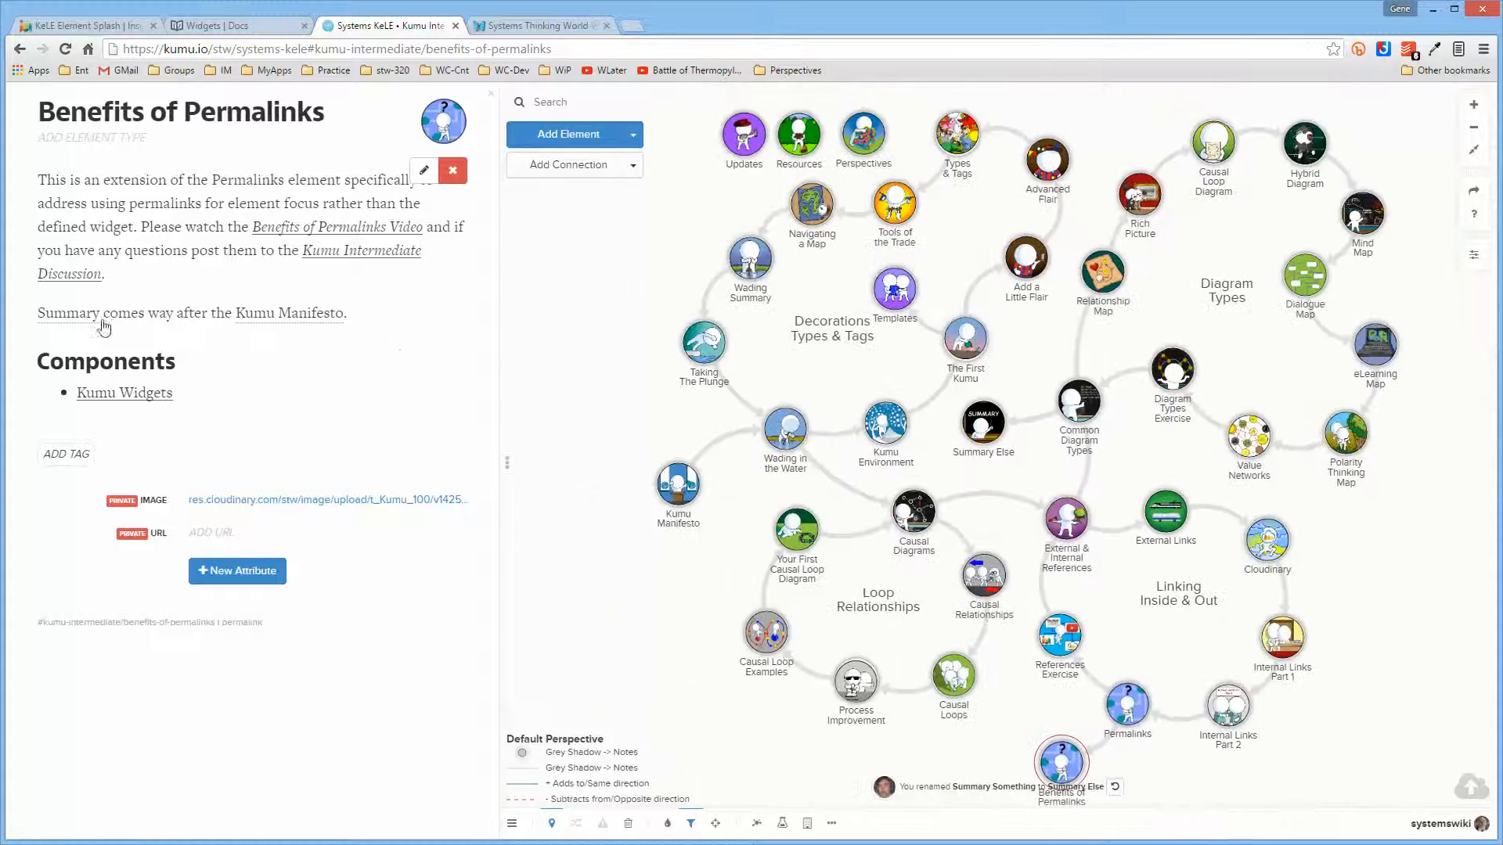
pyautogui.moveTo(60, 316)
pyautogui.click(424, 170)
pyautogui.click(106, 270)
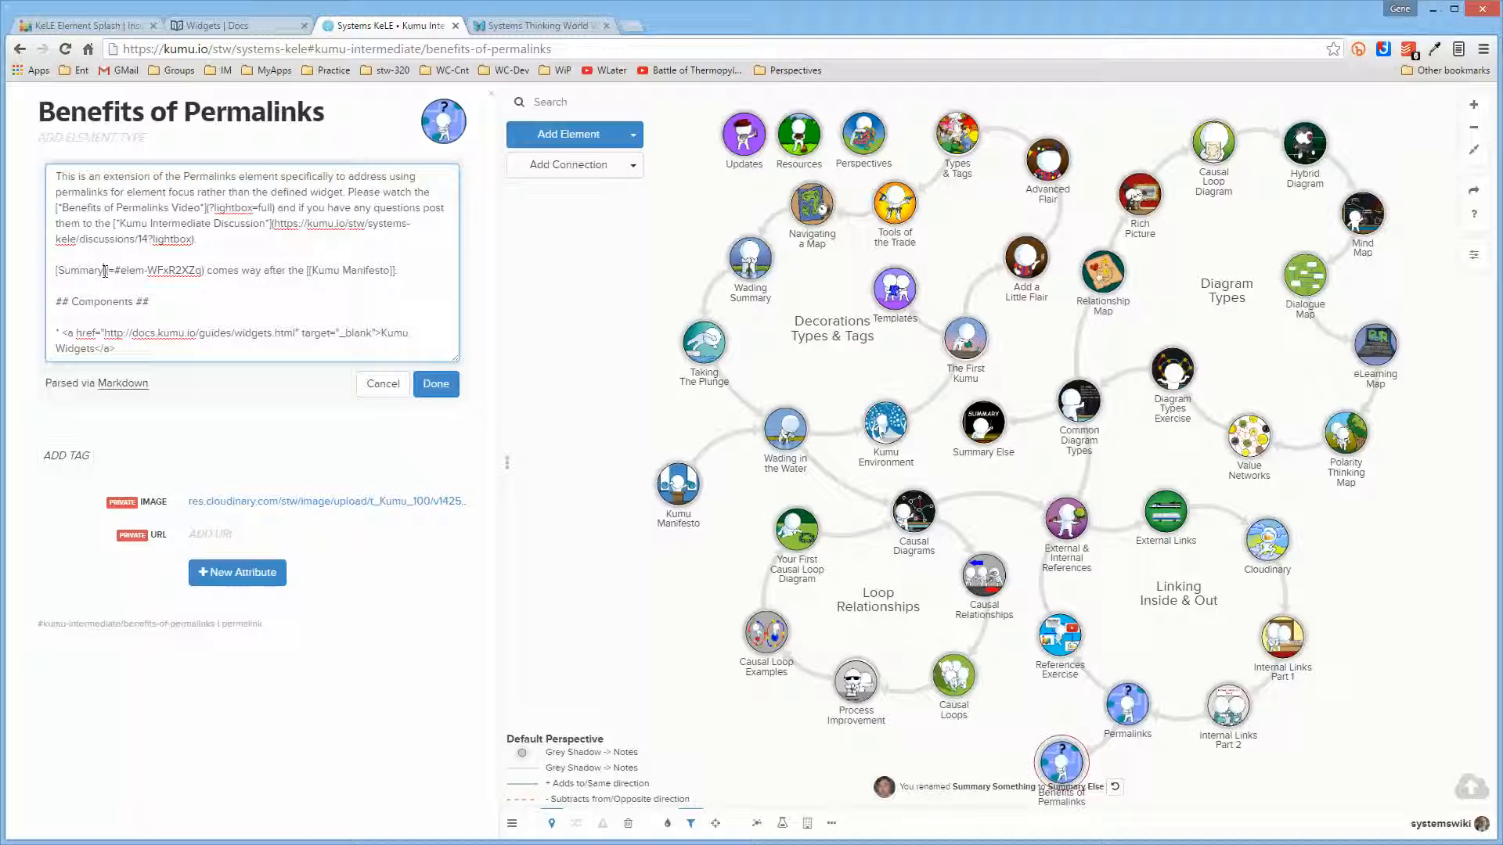
pyautogui.write('Else')
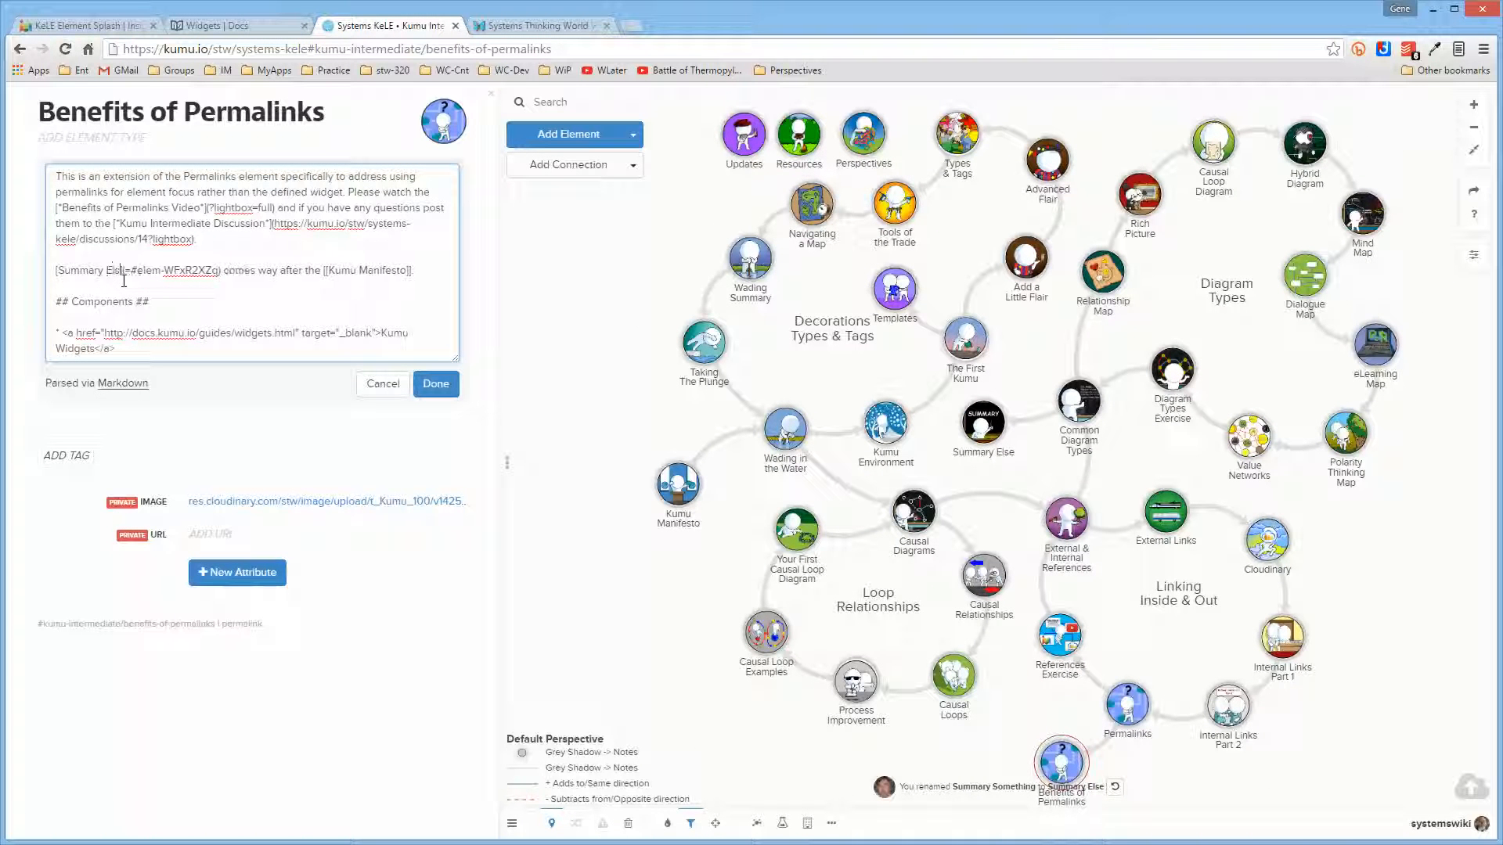
pyautogui.click(434, 384)
pyautogui.click(69, 311)
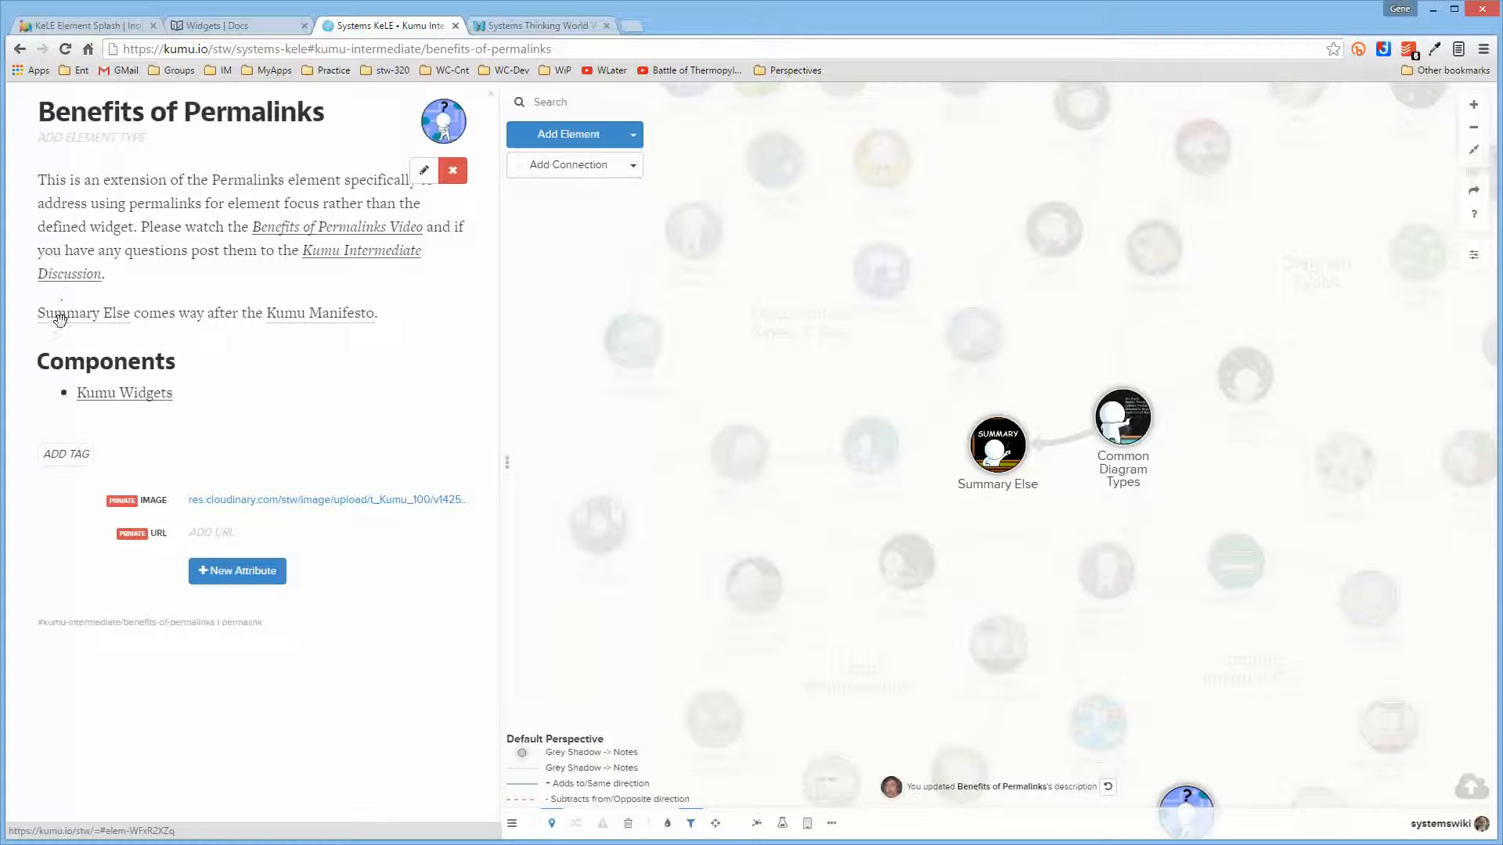
# Step: Rename the Summary Else element to "Summary"
pyautogui.click(990, 432)
pyautogui.click(350, 143)
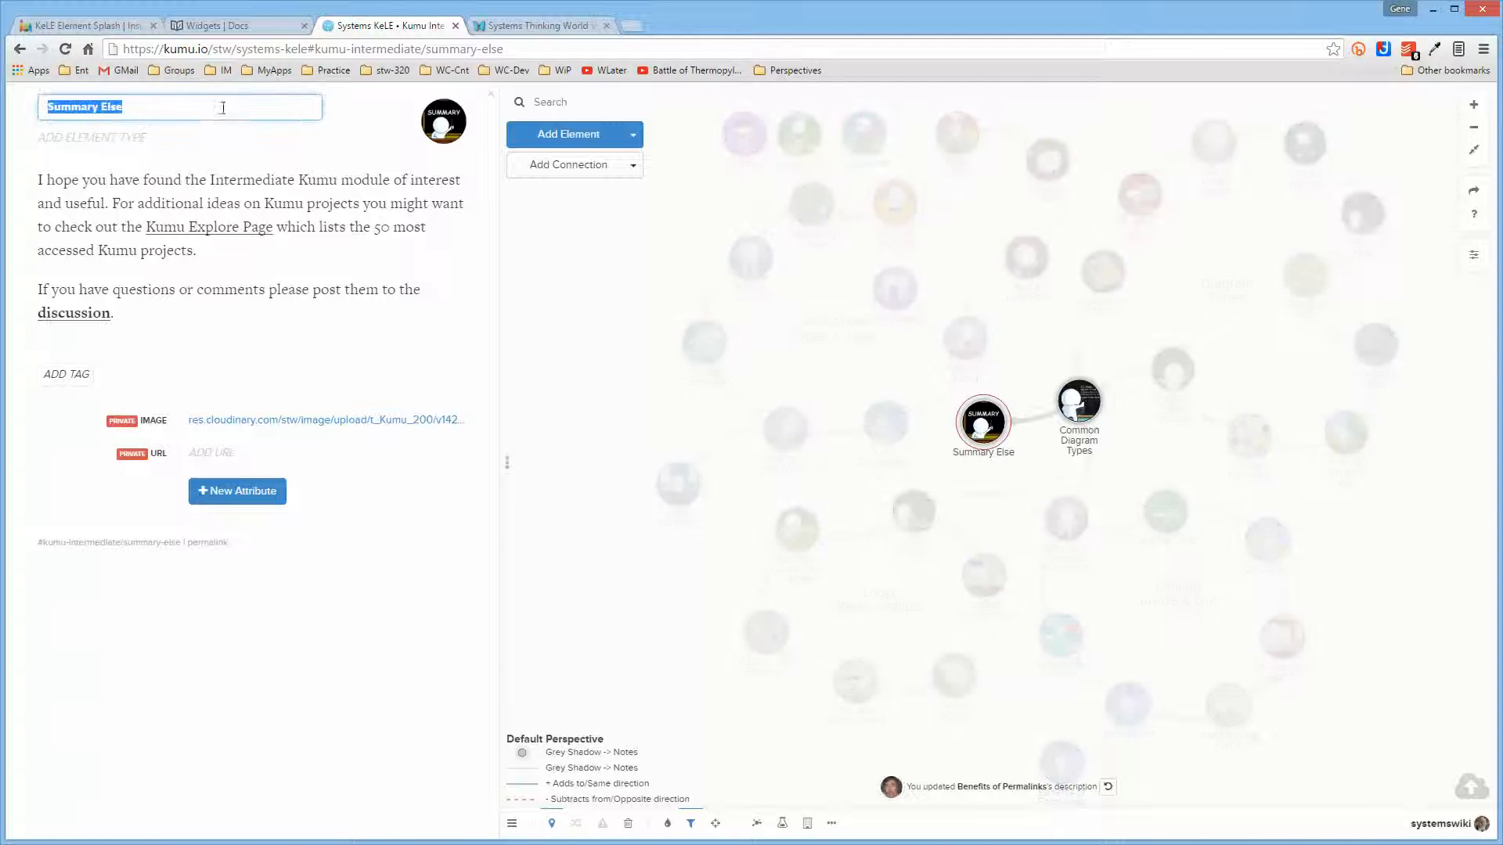
pyautogui.click(206, 108)
pyautogui.press('BackSpace')
pyautogui.press('BackSpace')
pyautogui.press('BackSpace')
pyautogui.press('BackSpace')
pyautogui.press('BackSpace')
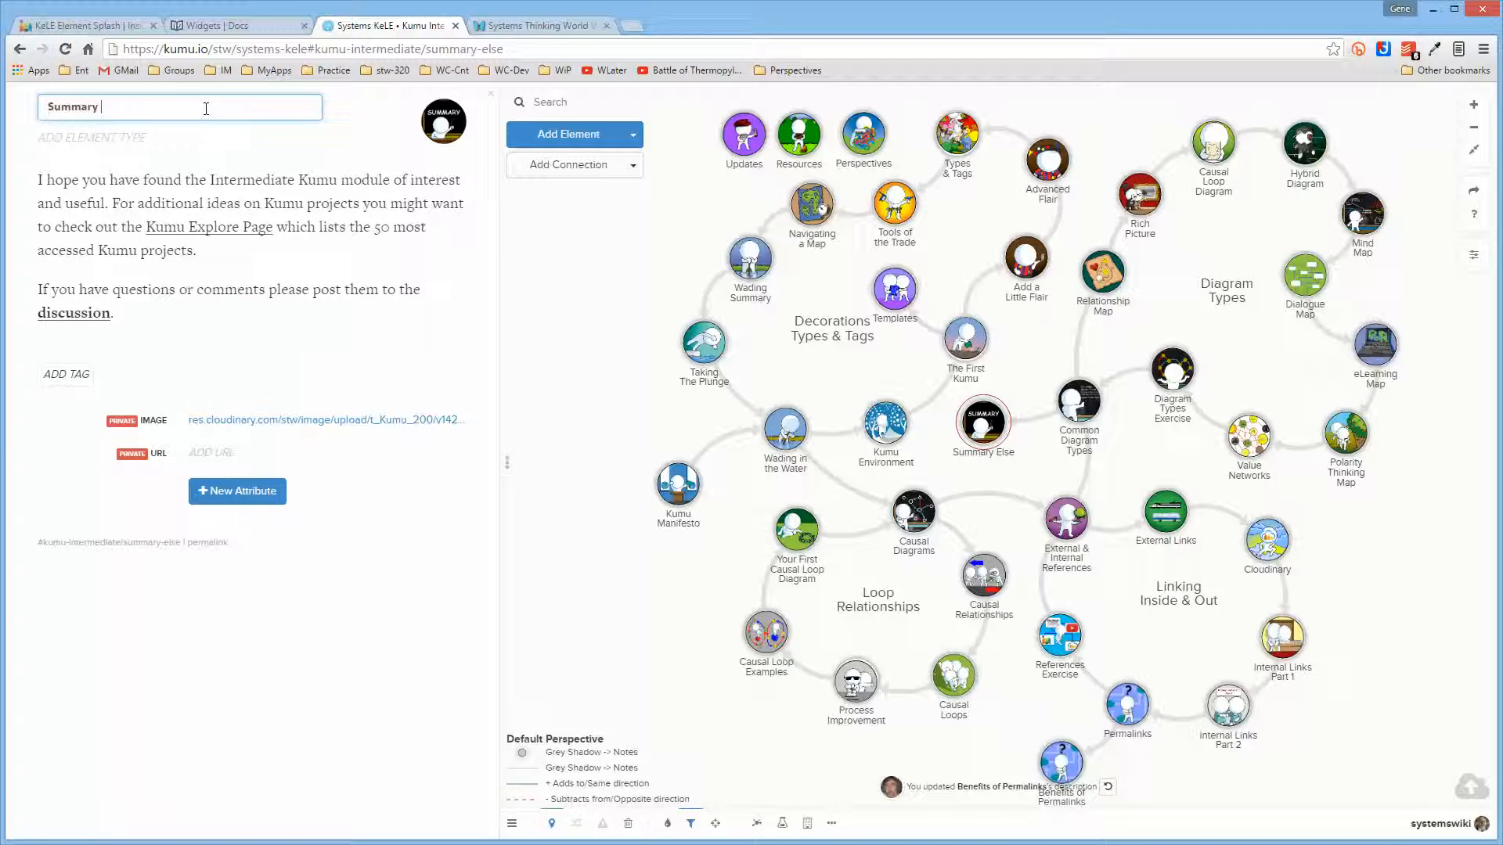
pyautogui.press('Return')
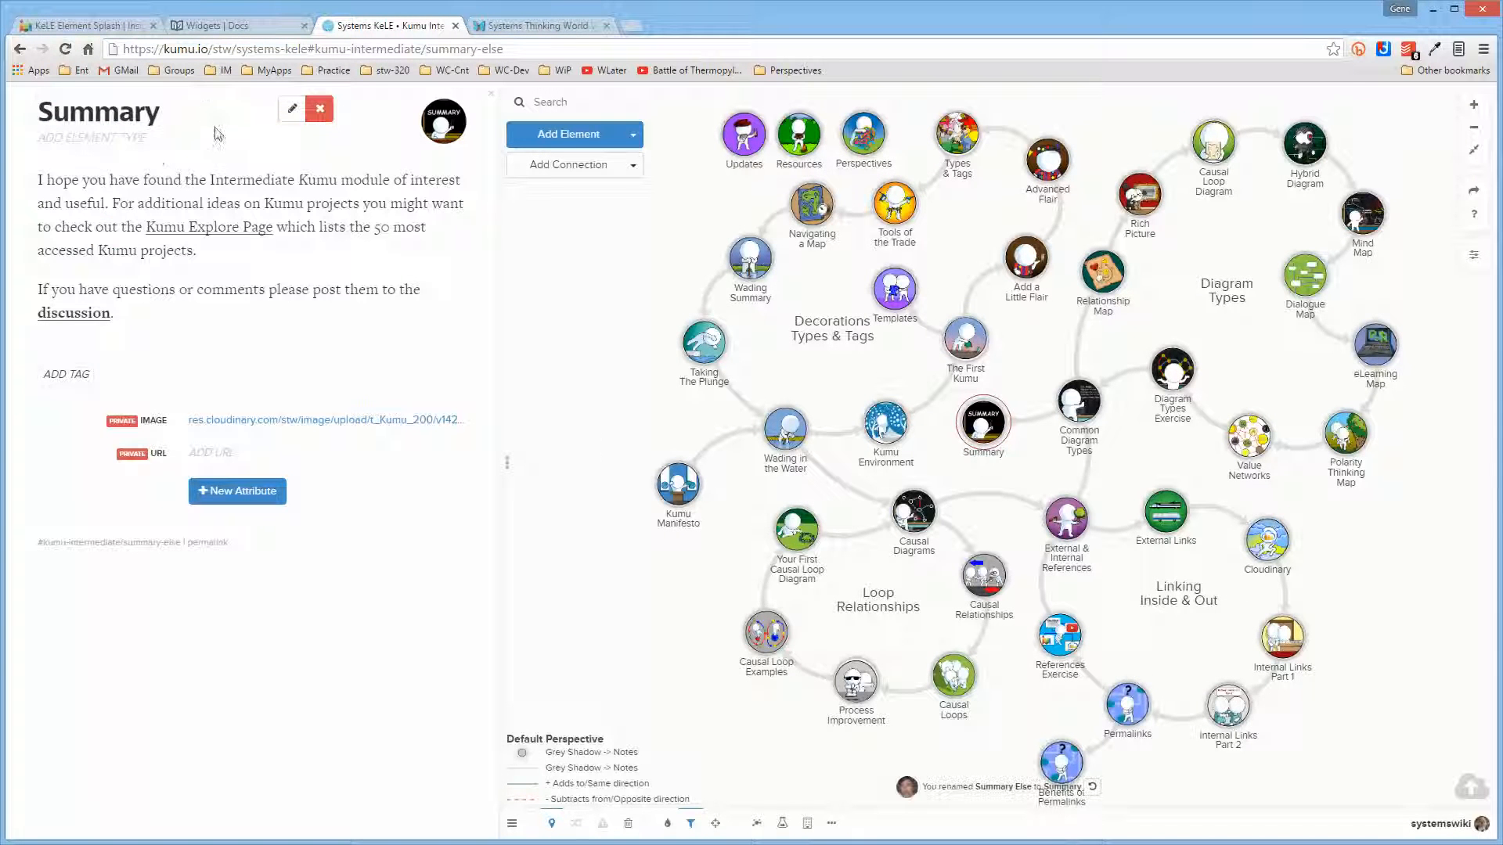
# Step: Reopen Benefits of Permalinks and check which element its Summary Else link focuses on the map
pyautogui.click(595, 444)
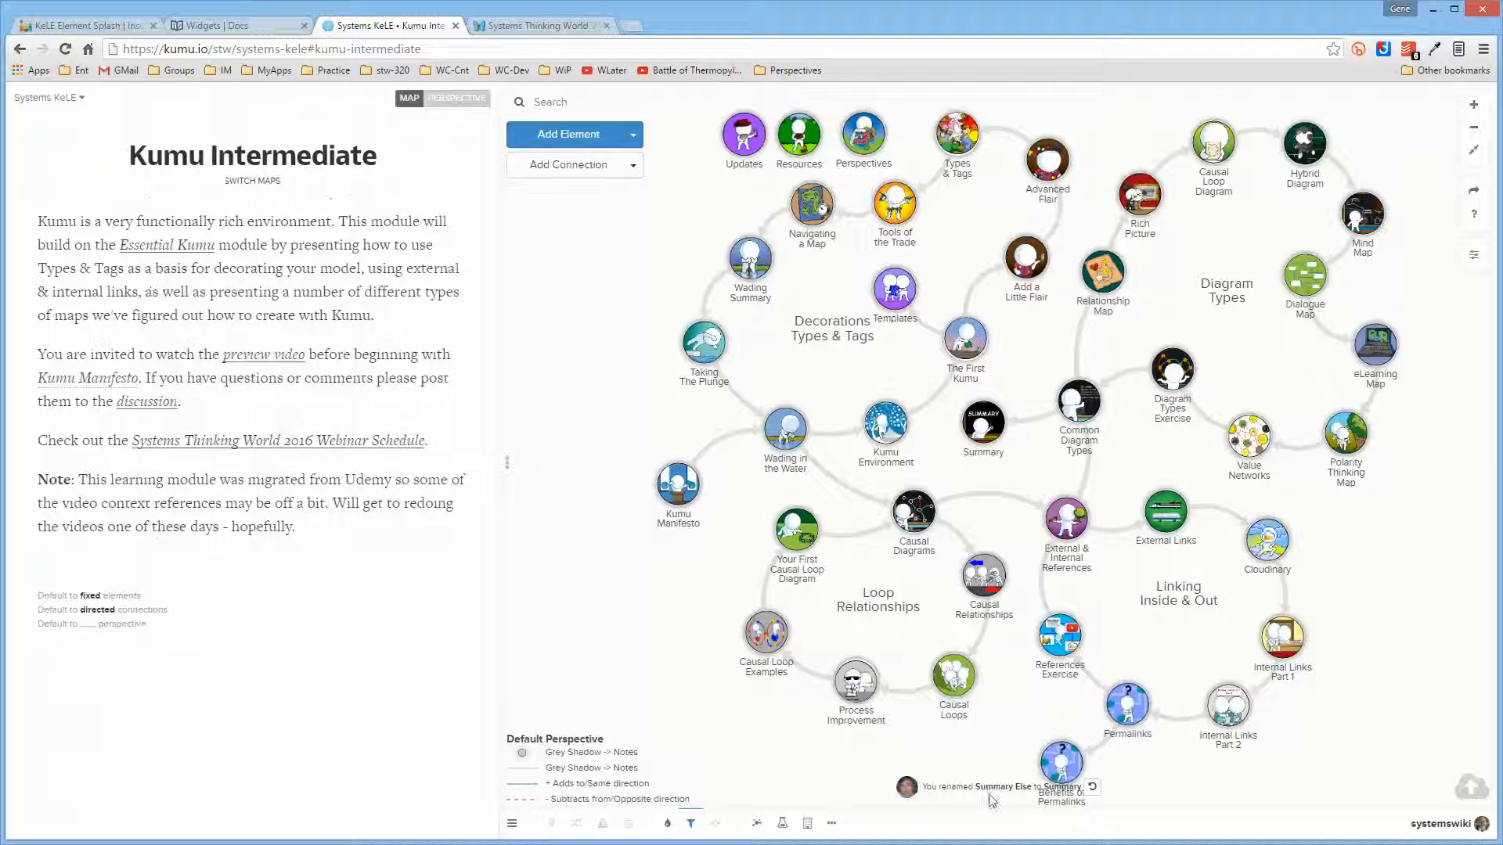
pyautogui.click(1061, 771)
pyautogui.moveTo(95, 312)
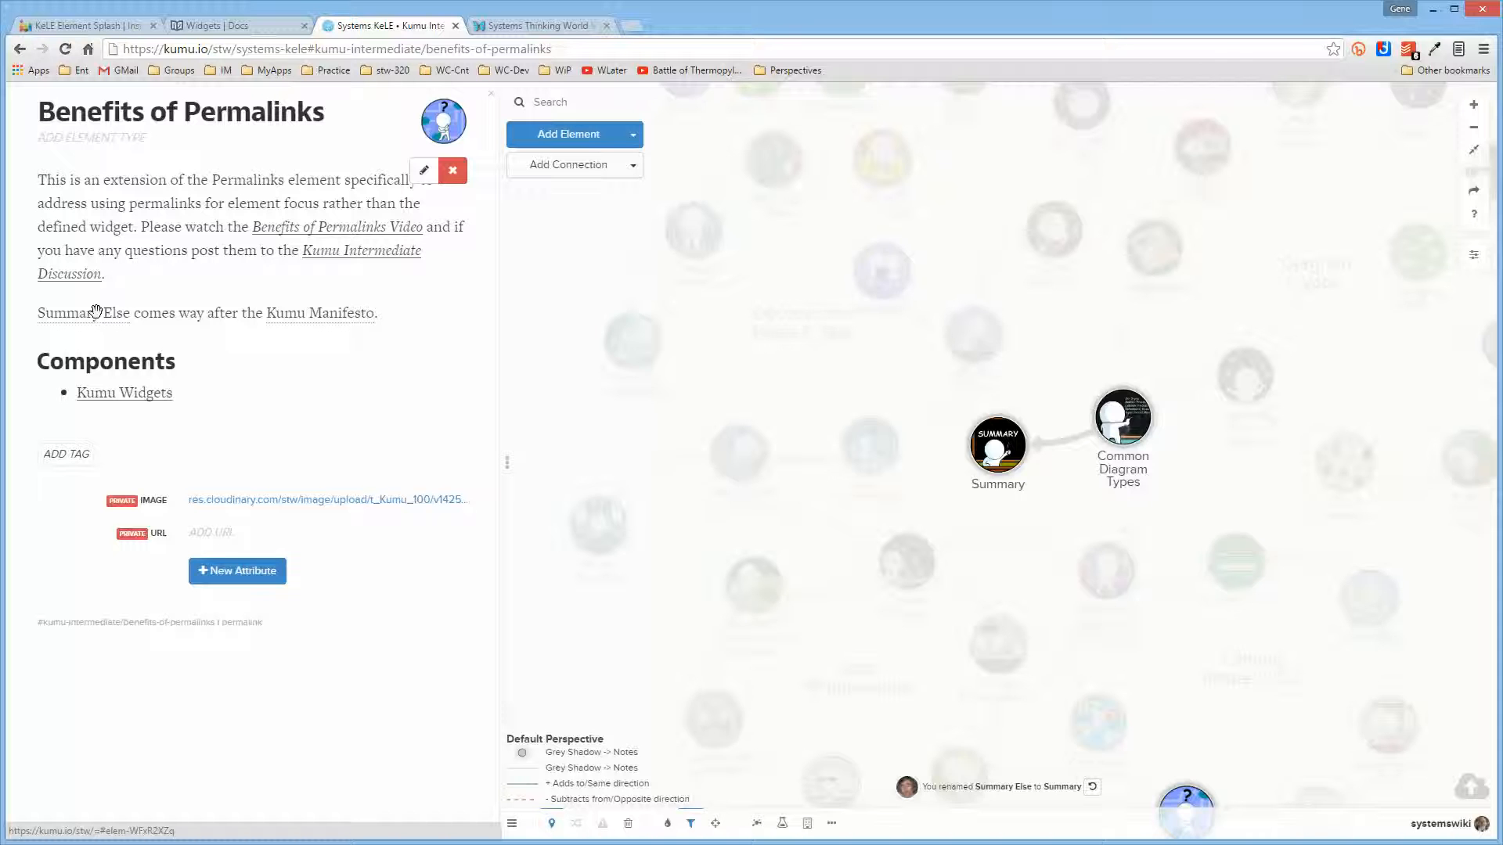
pyautogui.click(581, 631)
# Step: Switch to the All Modules map and examine the URL attributes of its Insight Maker and Systems Thinking Demystified elements
pyautogui.click(252, 180)
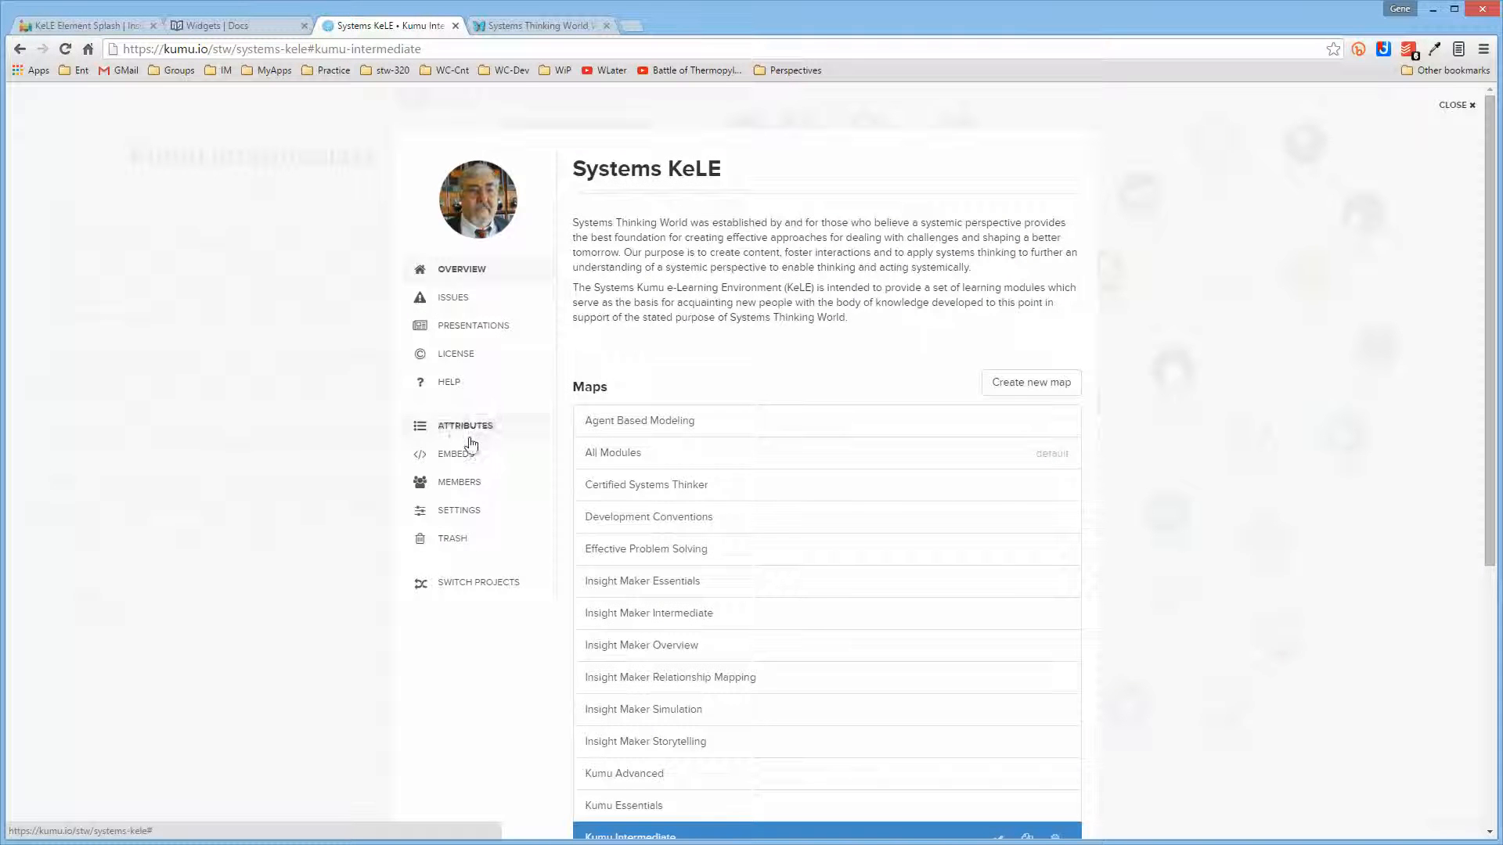
pyautogui.click(631, 452)
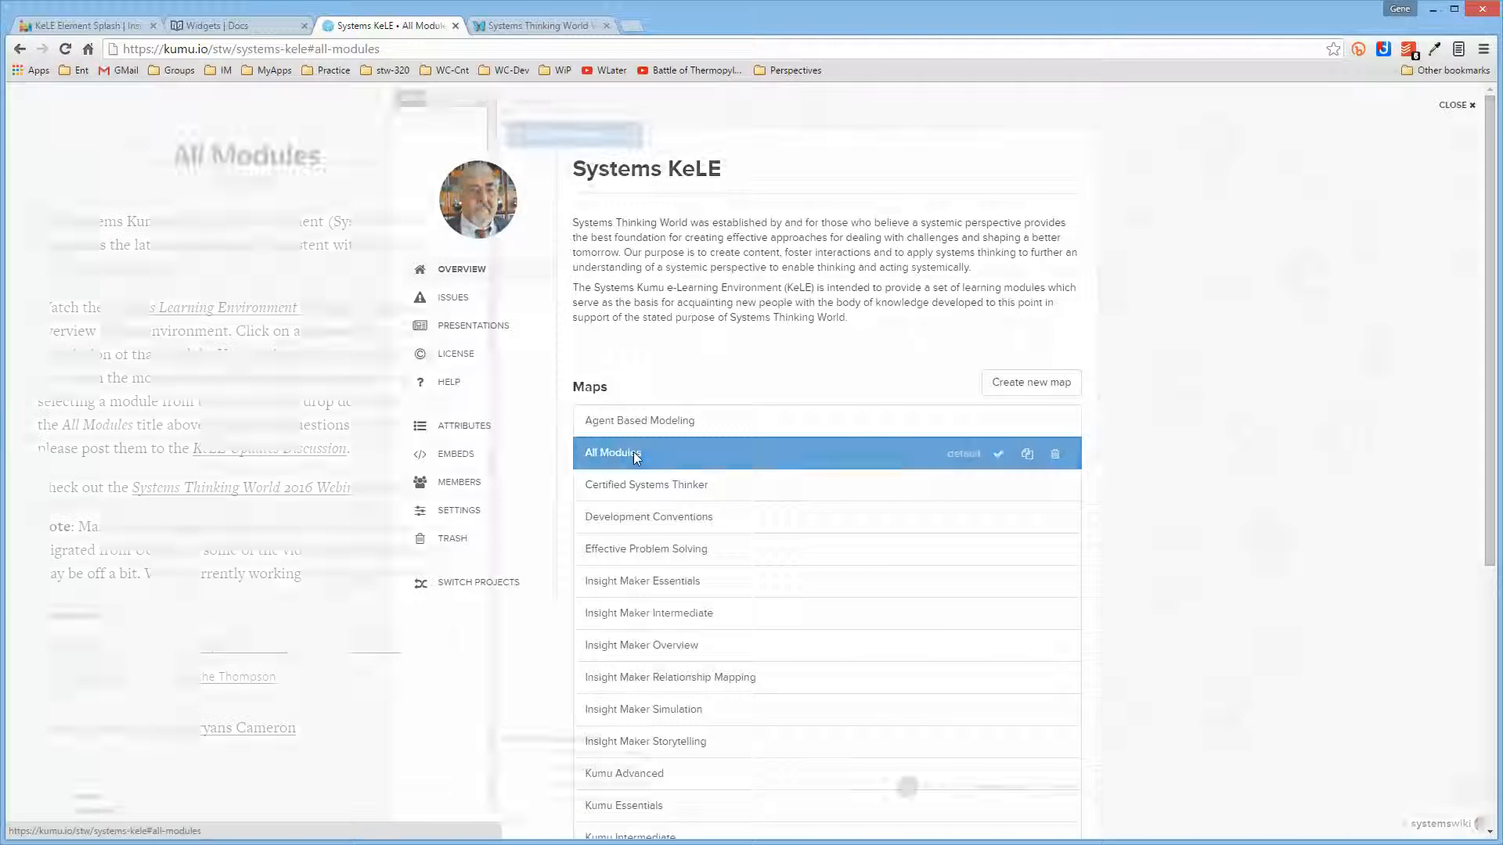
pyautogui.click(726, 383)
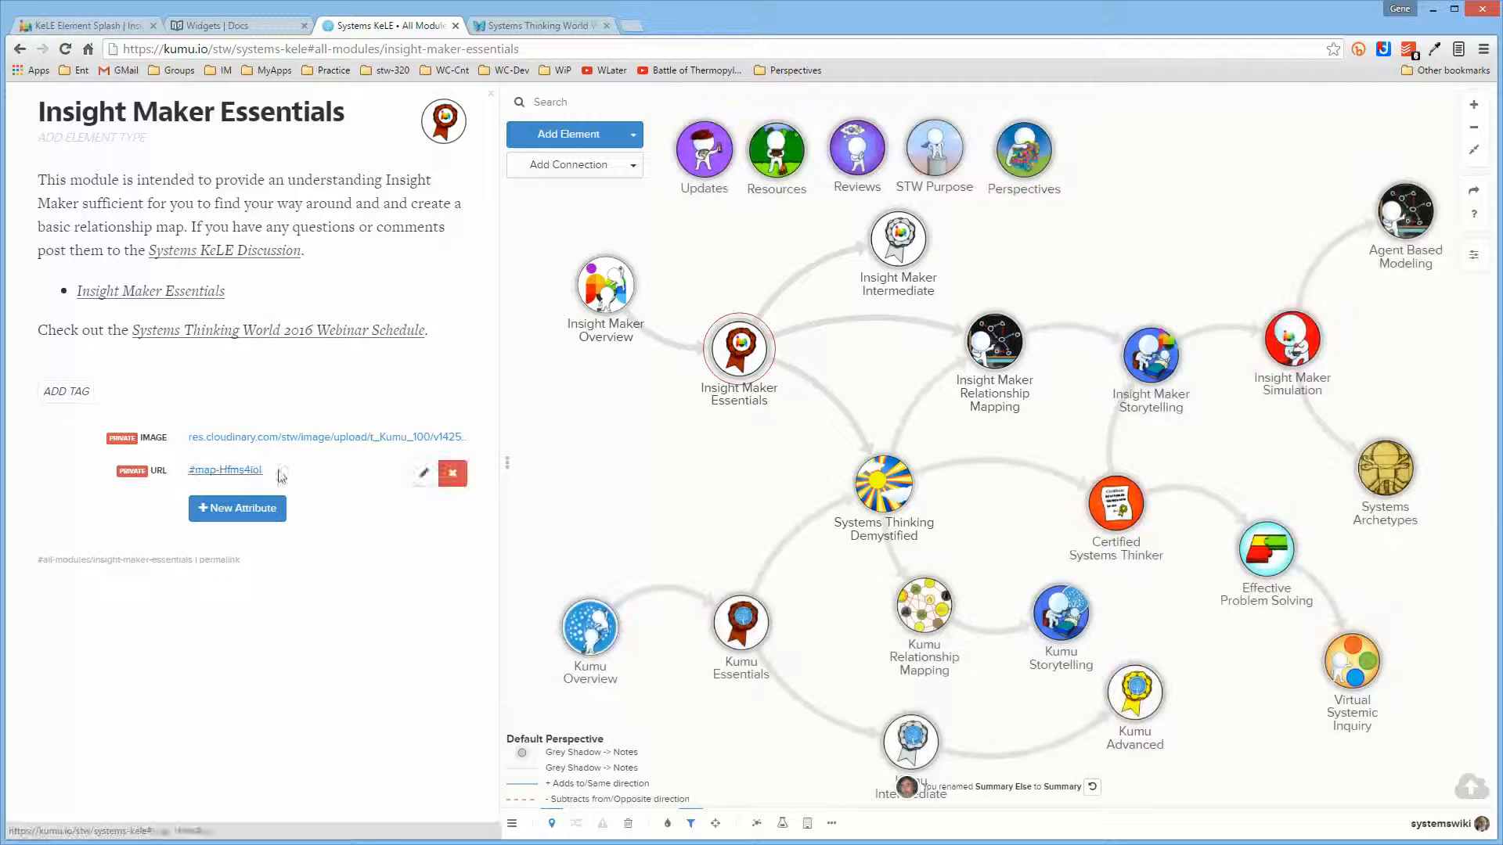
pyautogui.click(604, 305)
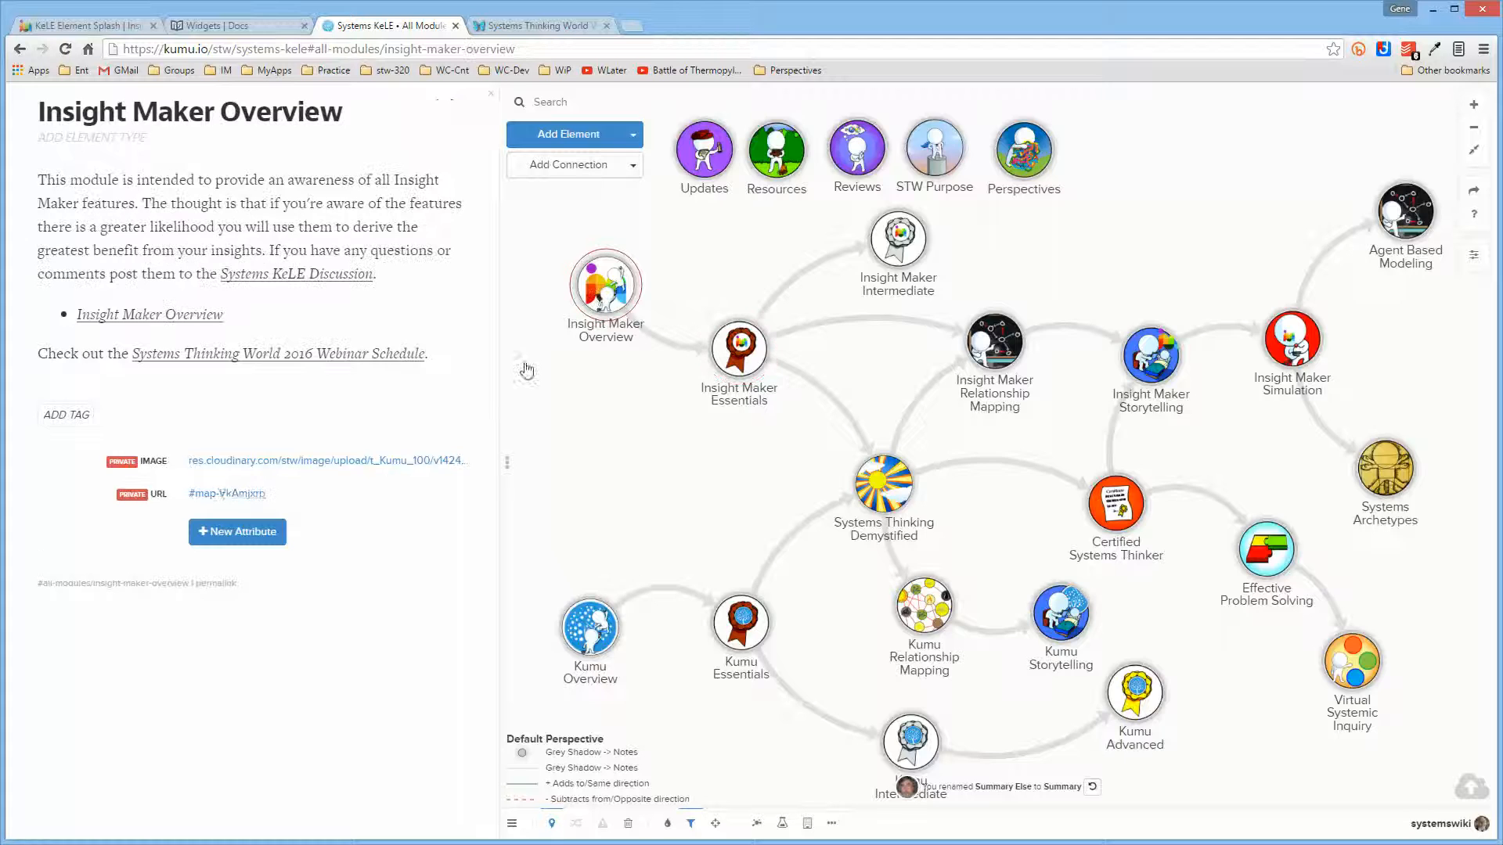
pyautogui.click(235, 494)
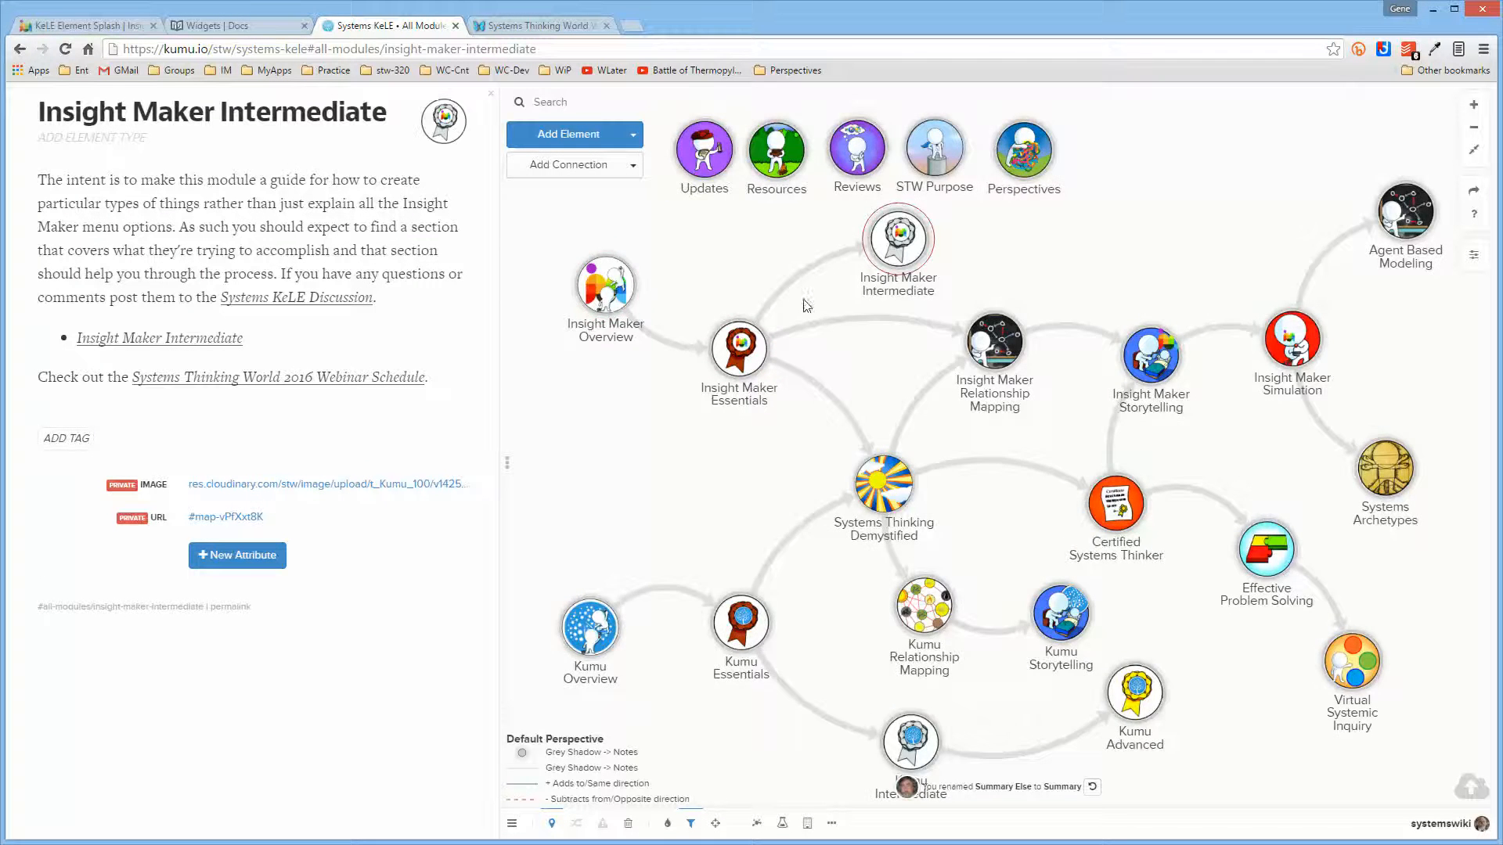
pyautogui.click(897, 498)
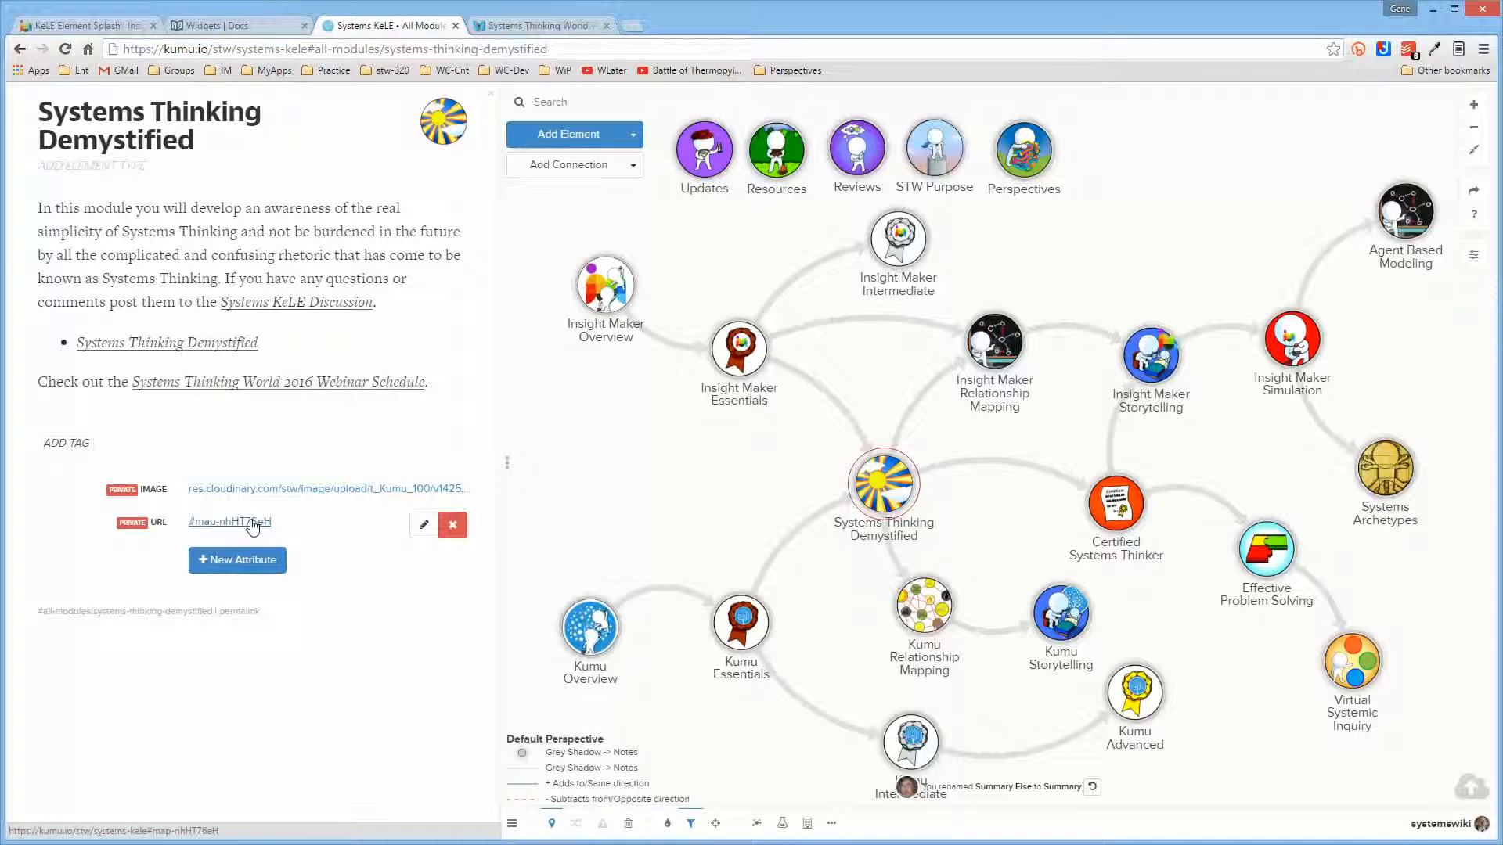
pyautogui.click(995, 344)
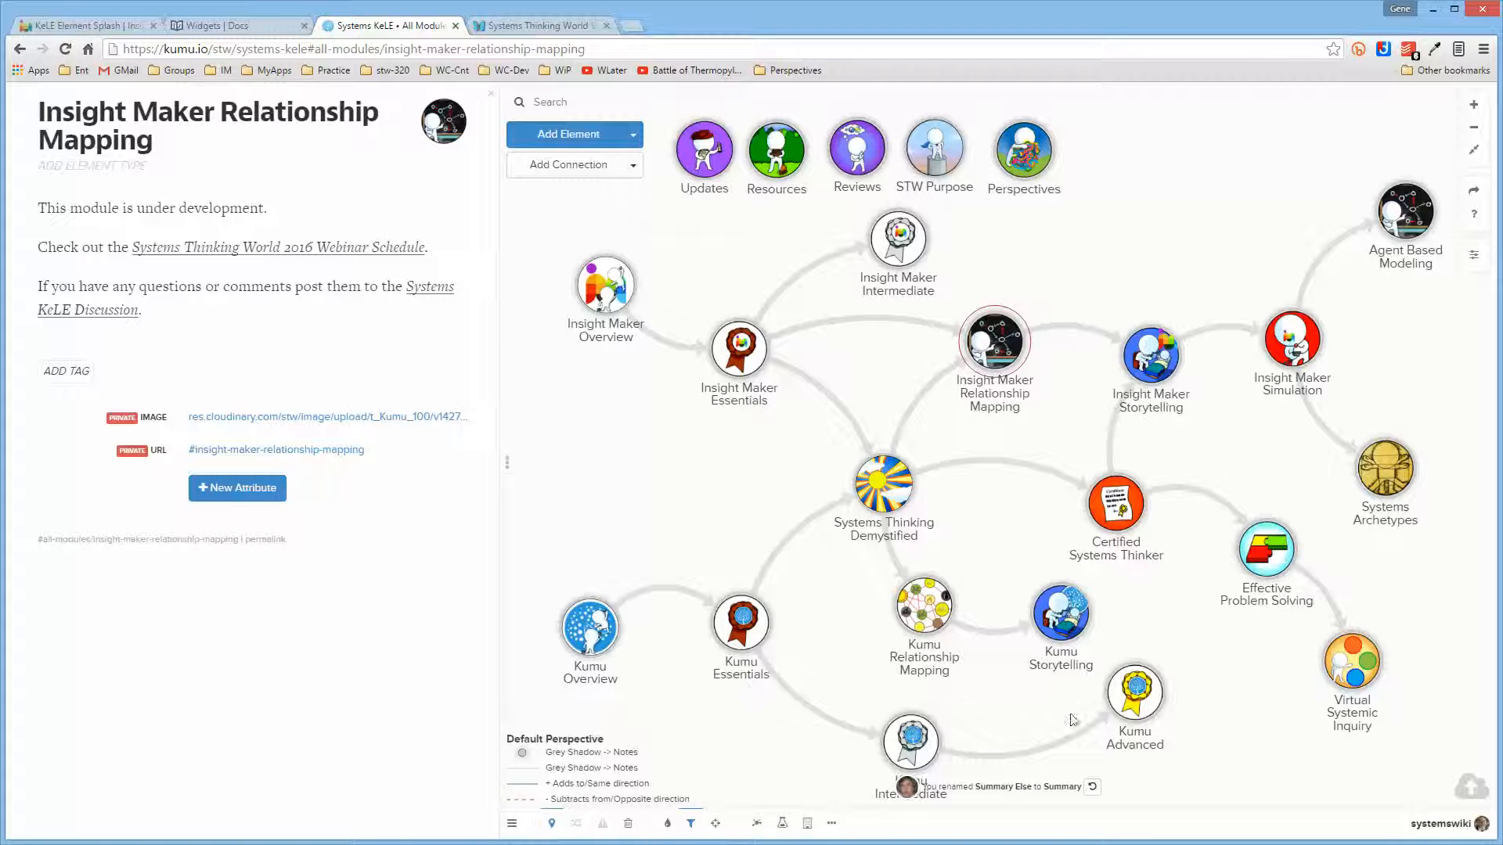
pyautogui.moveTo(1215, 763); pyautogui.dragTo(1229, 717)
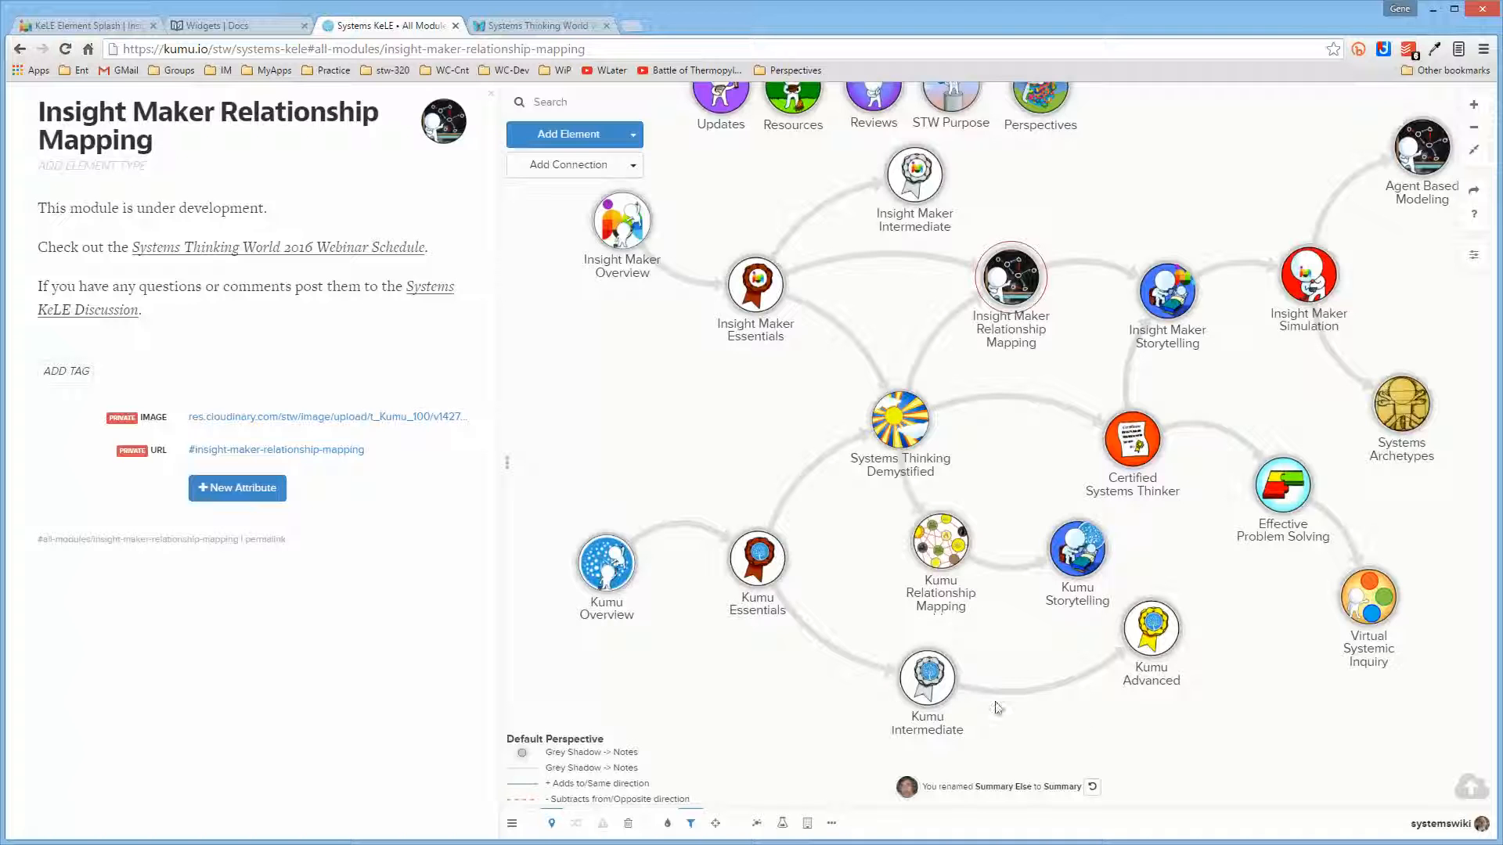
# Step: Return to the Kumu Intermediate map and review the descriptions of the Benefits of Permalinks and Permalinks elements
pyautogui.click(931, 693)
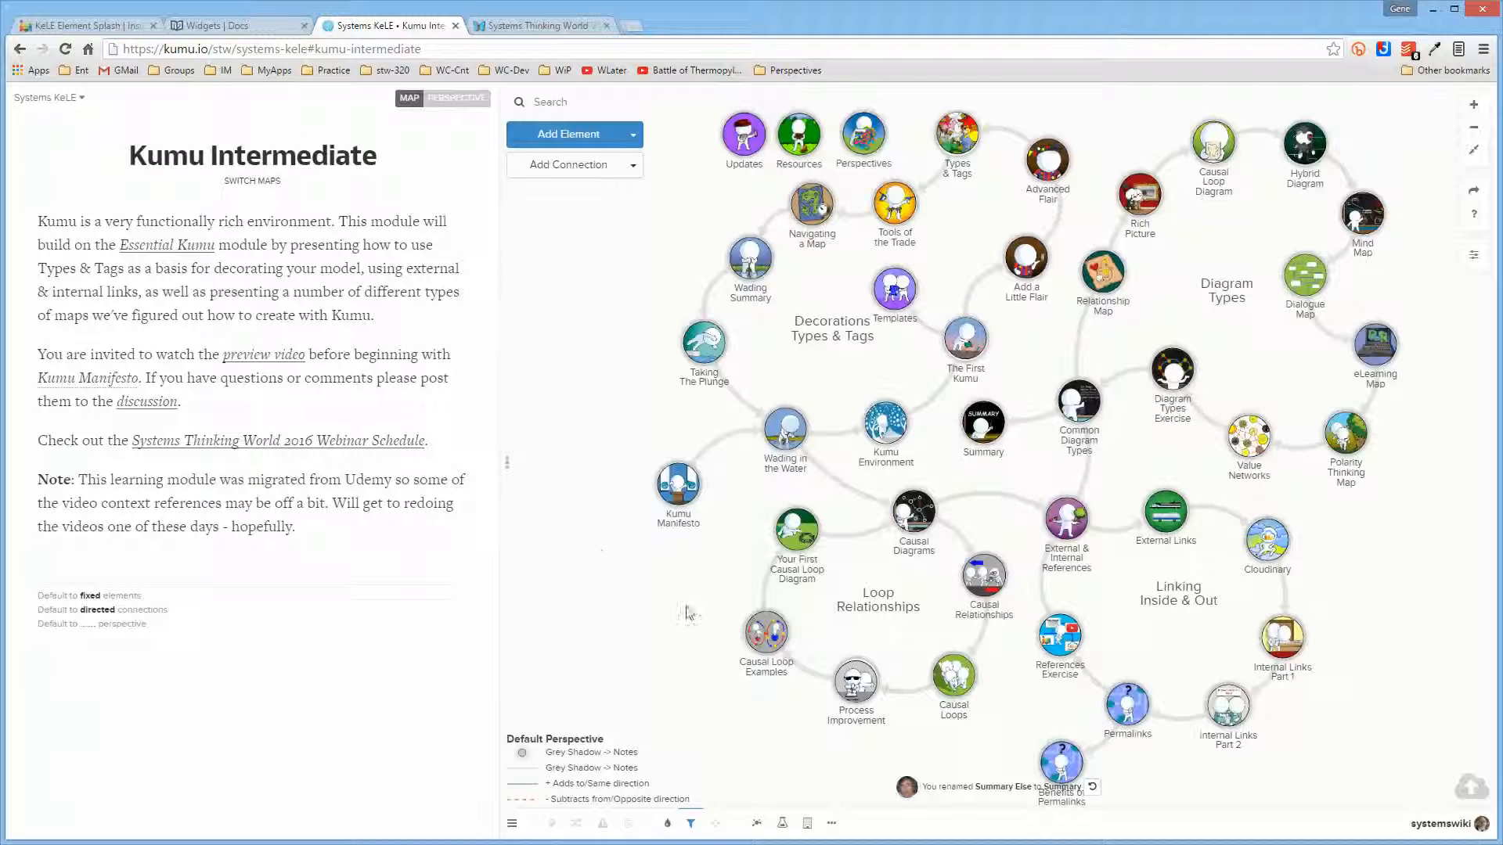
pyautogui.click(1064, 763)
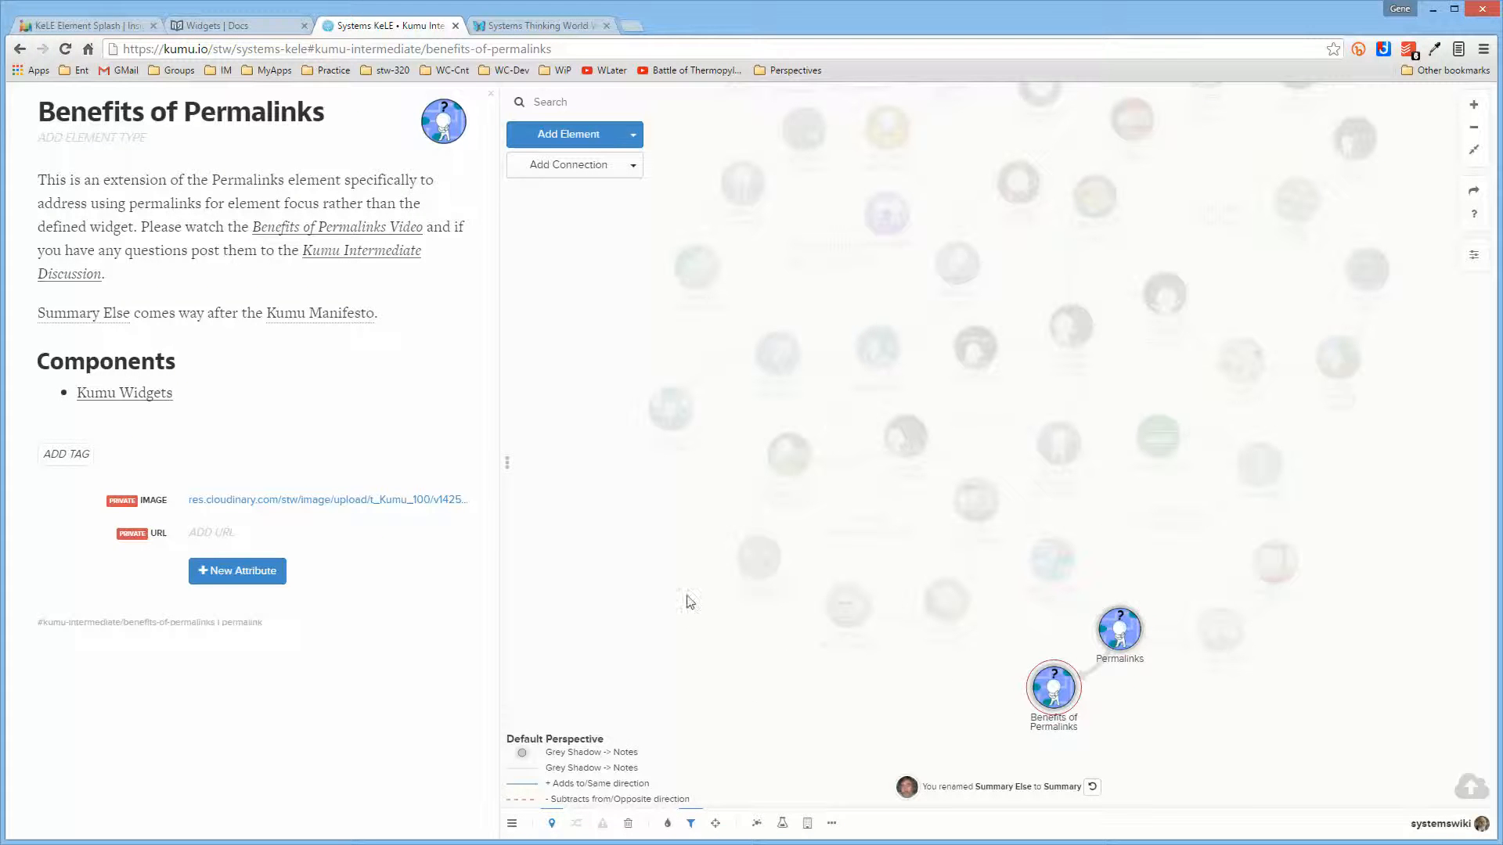
pyautogui.click(627, 599)
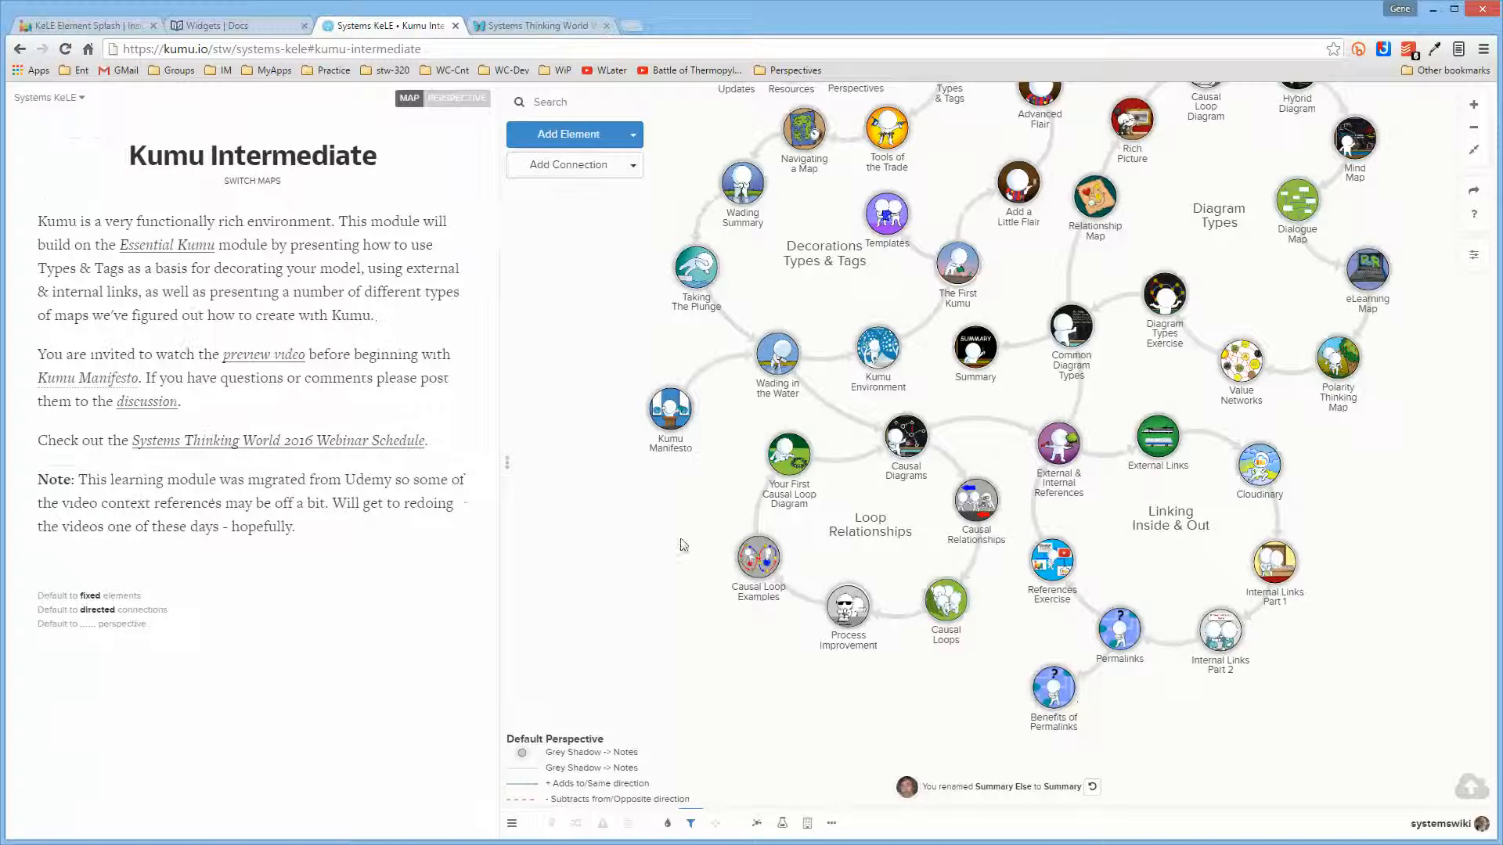
pyautogui.click(1052, 690)
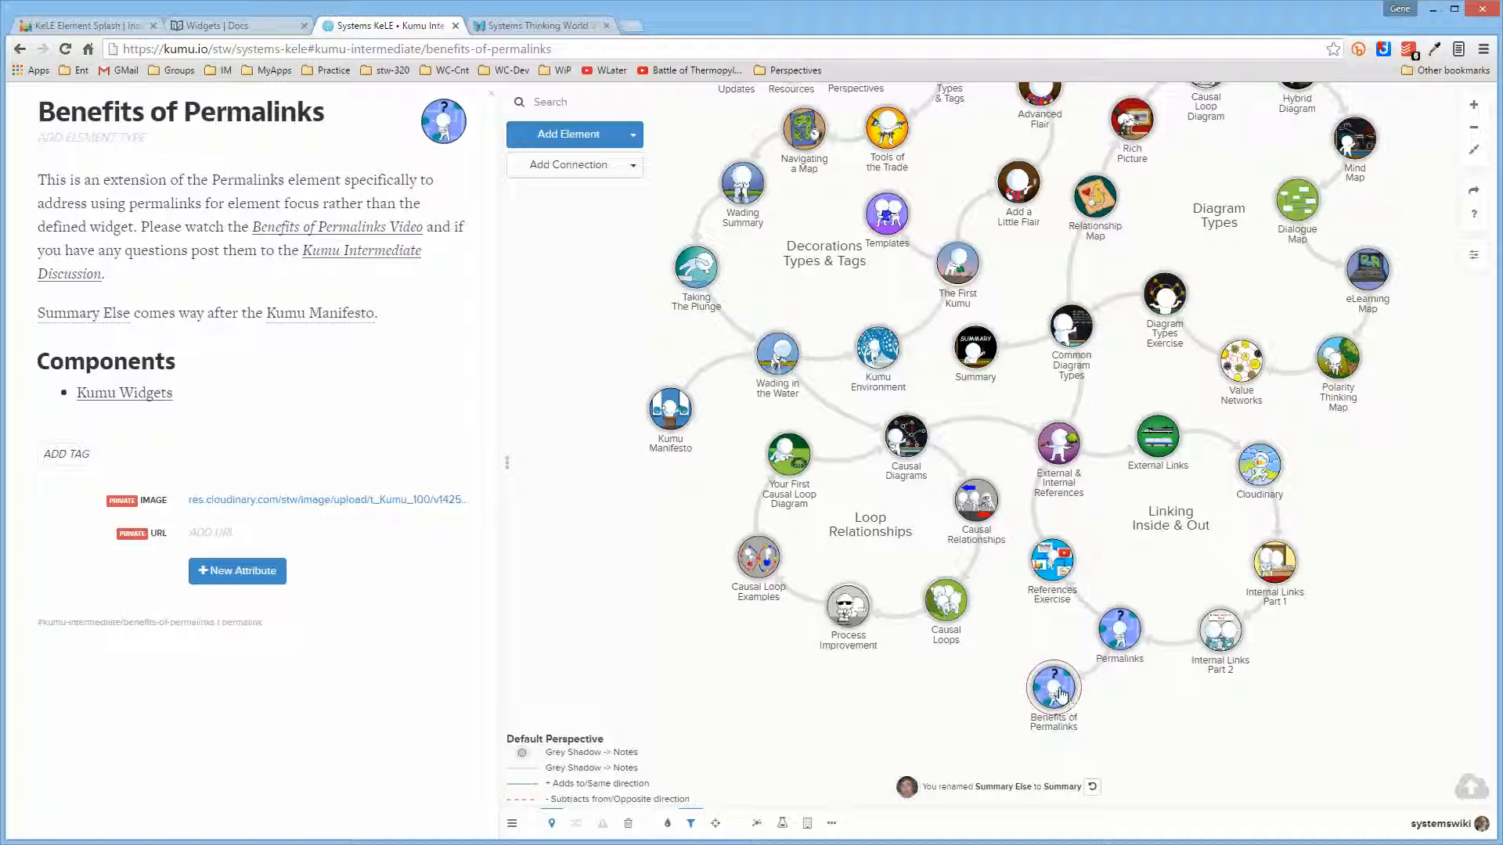
pyautogui.click(1125, 630)
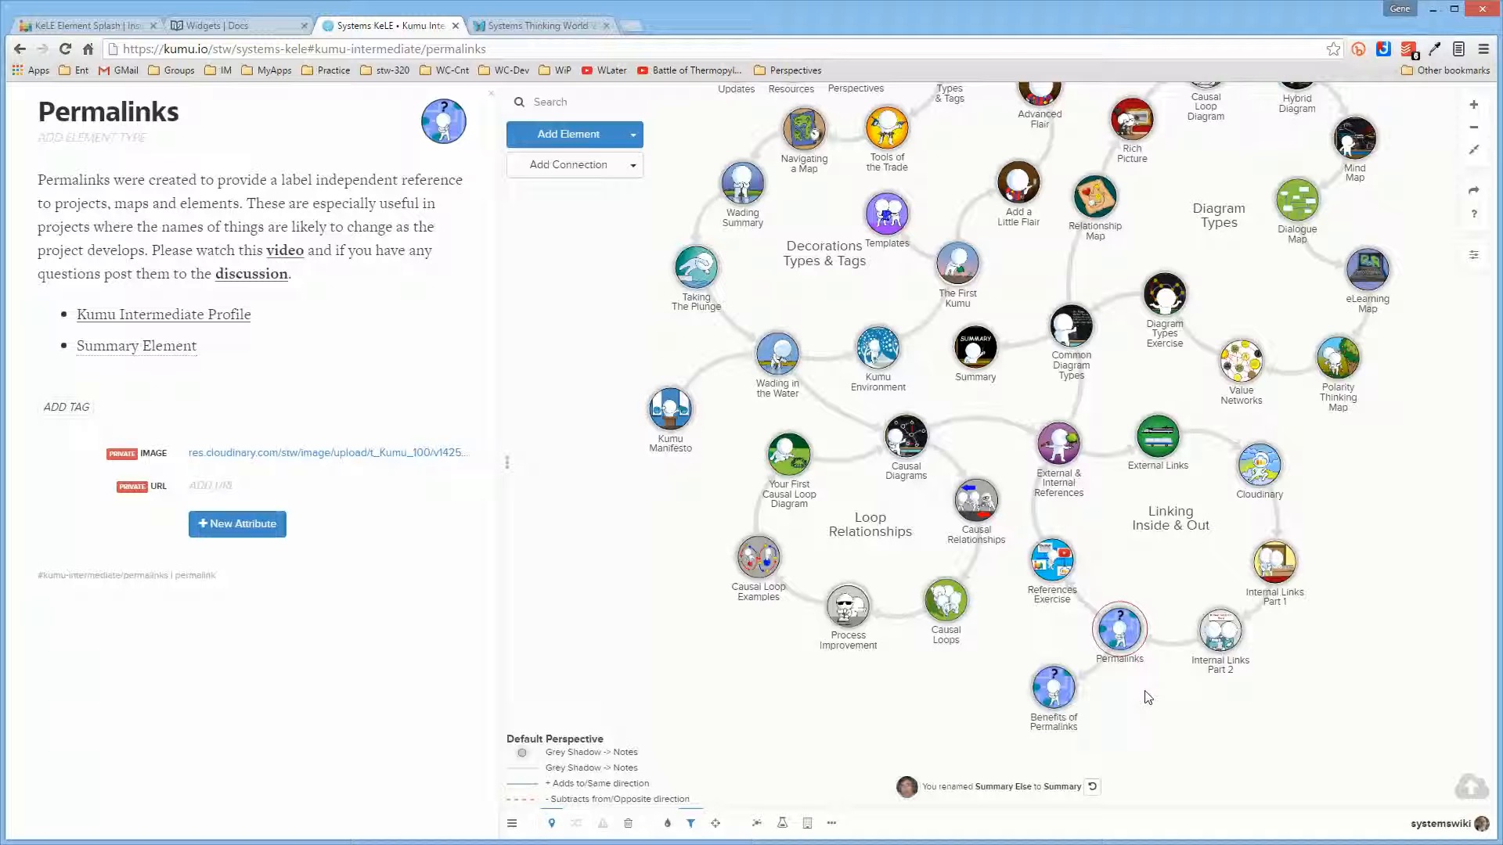
pyautogui.click(1052, 687)
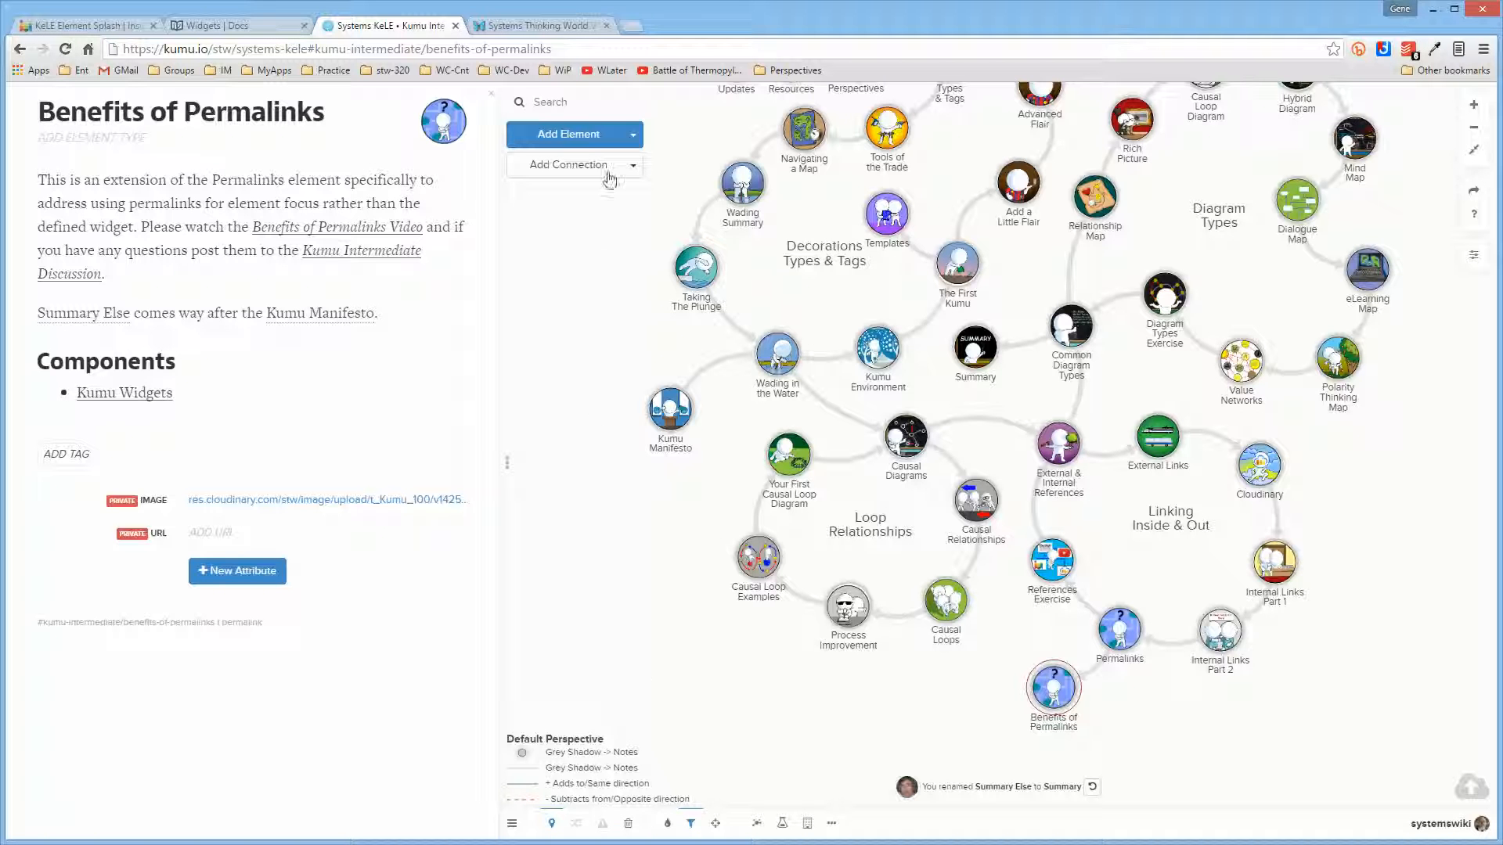
# Step: Switch to the Systems Thinking World wiki page to view the webinar schedule
pyautogui.click(548, 26)
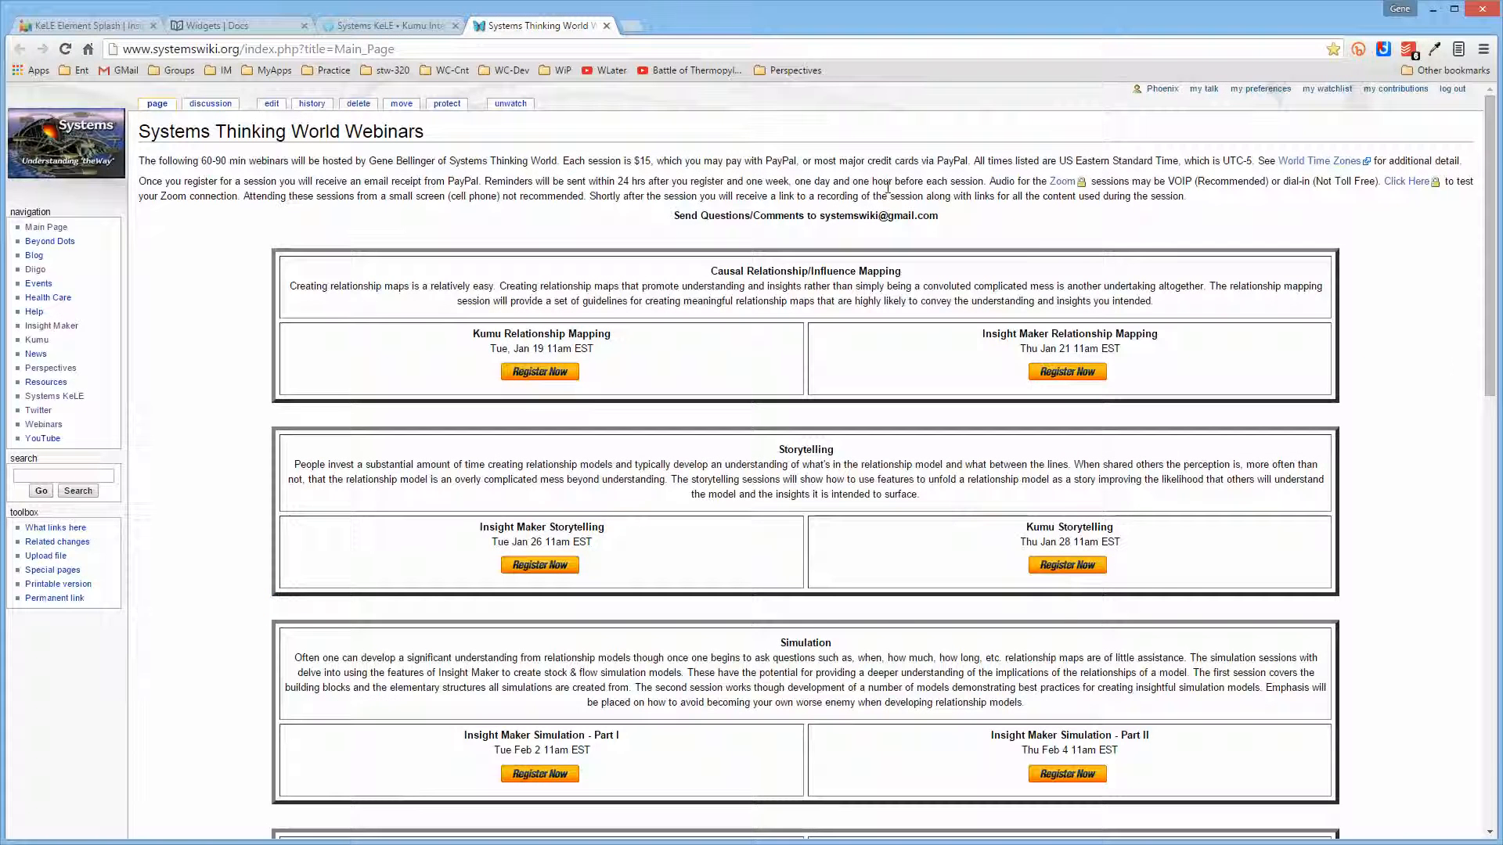